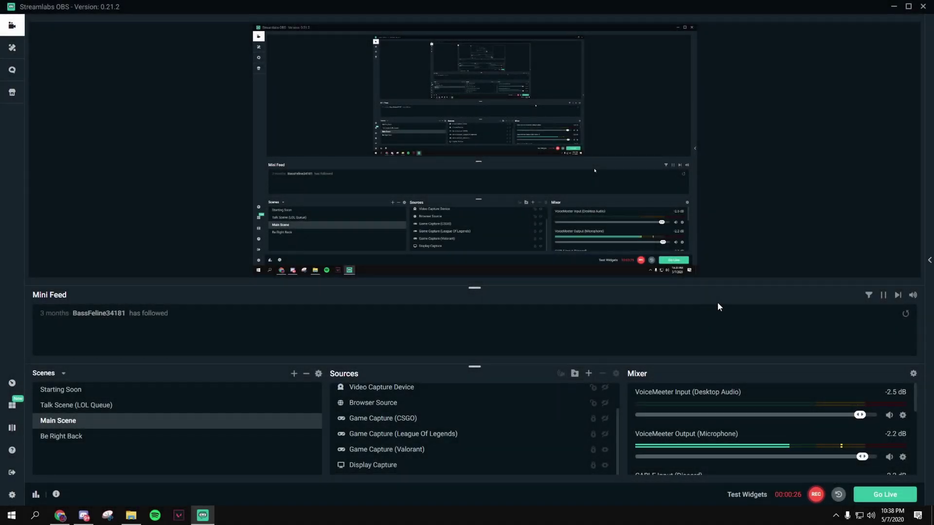
# - Show Streamlabs OBS's Output recording settings: mkv format with audio tracks 1, 2 and 3
pyautogui.click(10, 496)
pyautogui.click(298, 138)
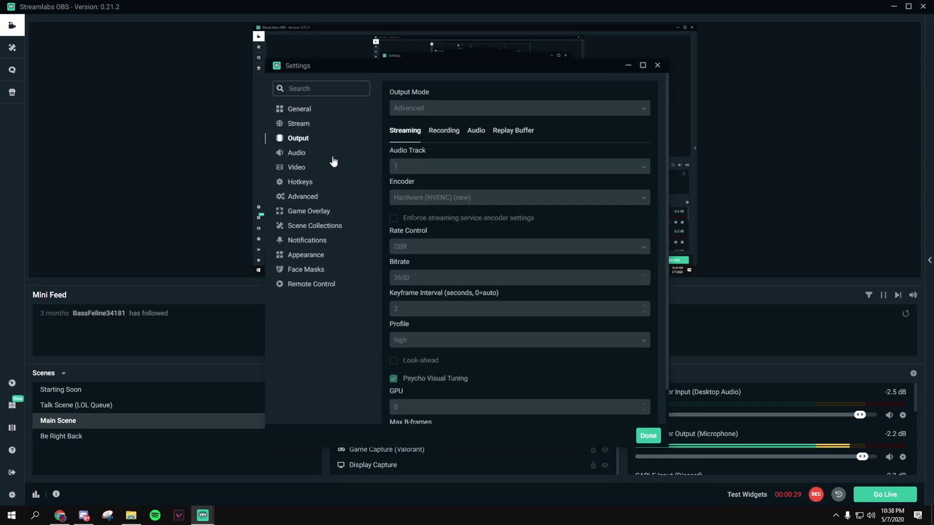
pyautogui.click(447, 132)
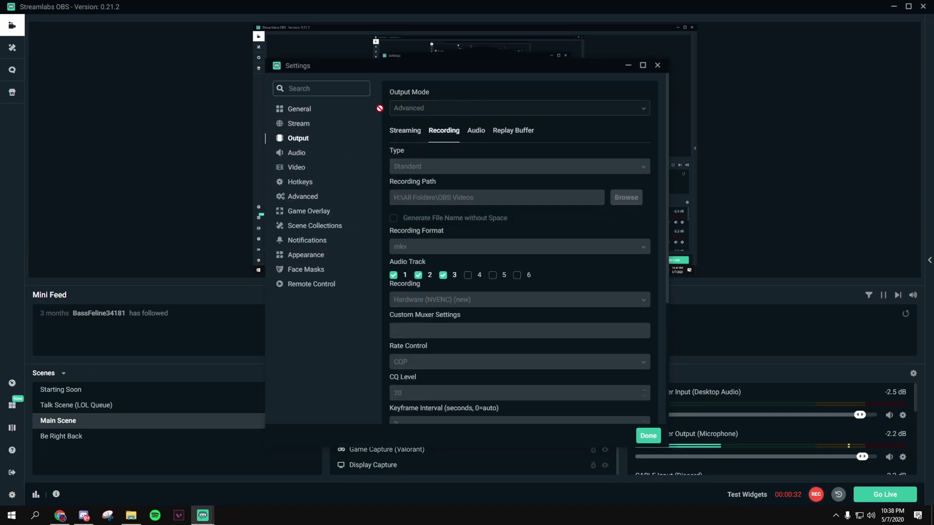
pyautogui.scroll(-1, 457, 280)
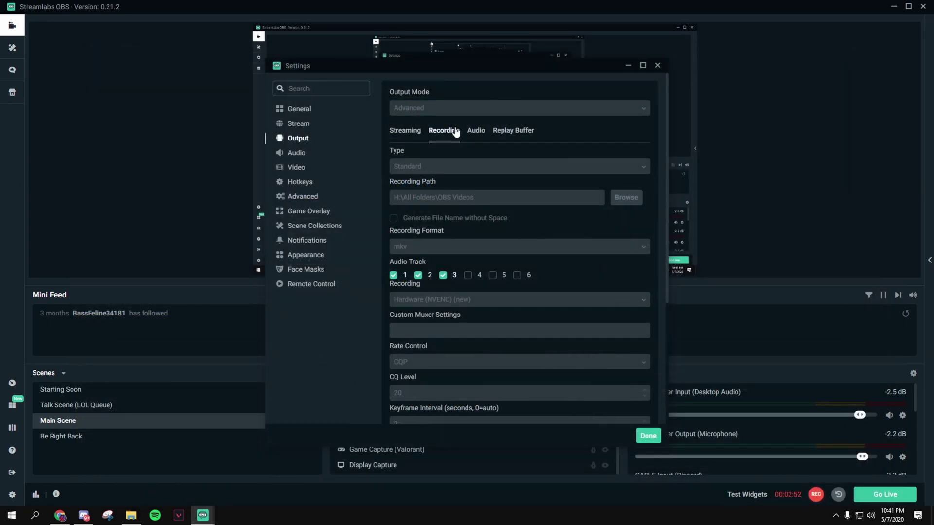
# - Close settings, then check Advanced Audio Settings for mic, desktop and Discord on tracks 1–3
pyautogui.click(648, 437)
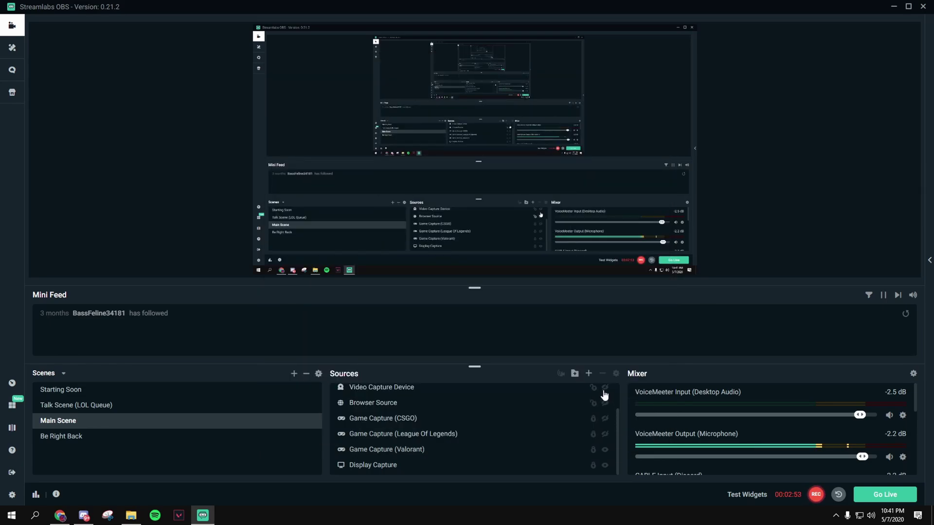
pyautogui.click(913, 373)
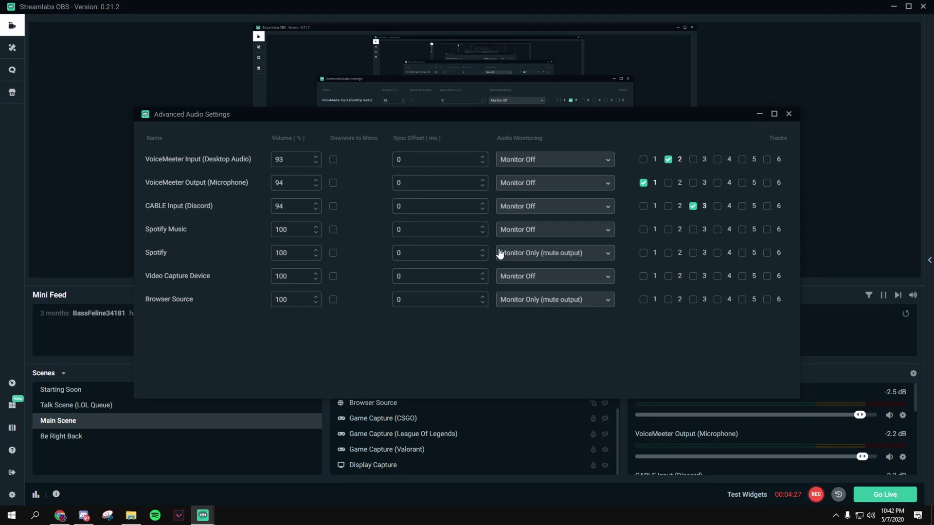
pyautogui.click(789, 114)
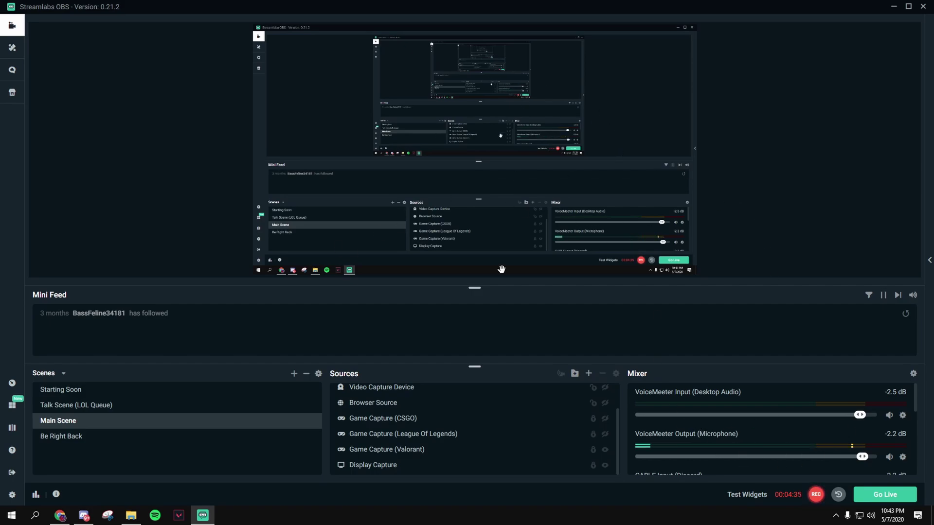
pyautogui.click(131, 515)
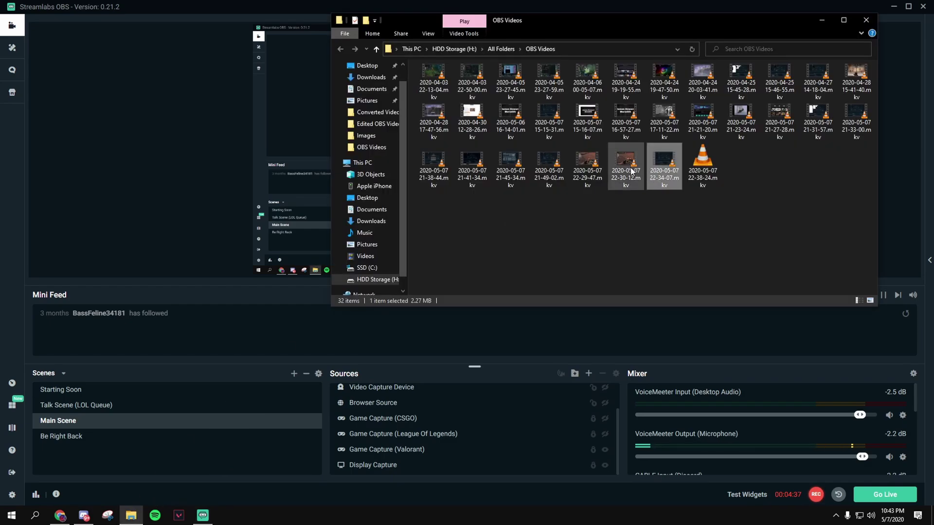
pyautogui.press('Left')
pyautogui.press('Left')
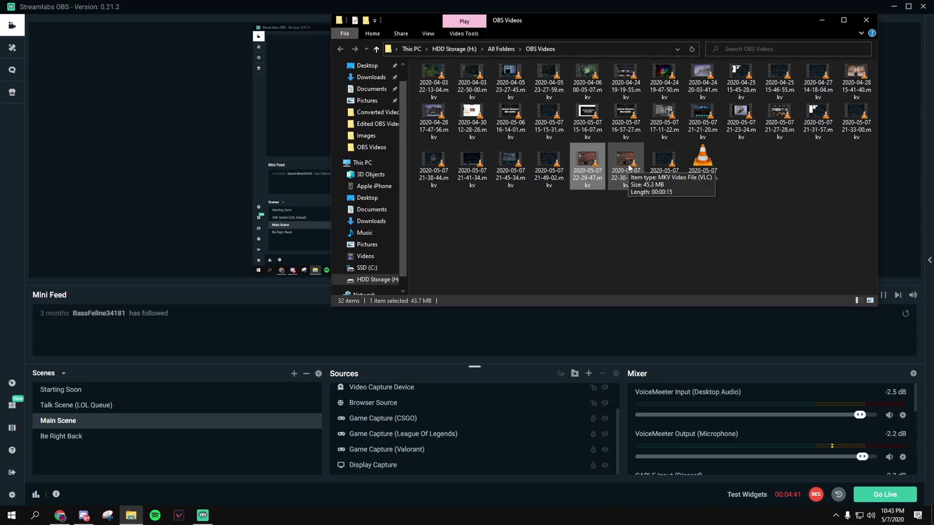
pyautogui.press('Right')
pyautogui.press('Return')
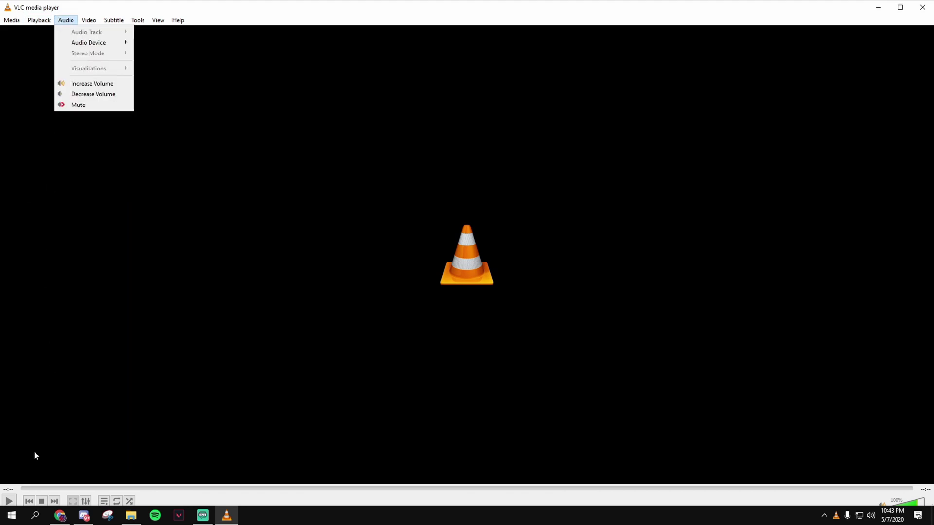
# - Play and stop the clip, then view the Audio Track list: Desktop Audio, Microphone, Discord
pyautogui.click(9, 500)
pyautogui.click(9, 492)
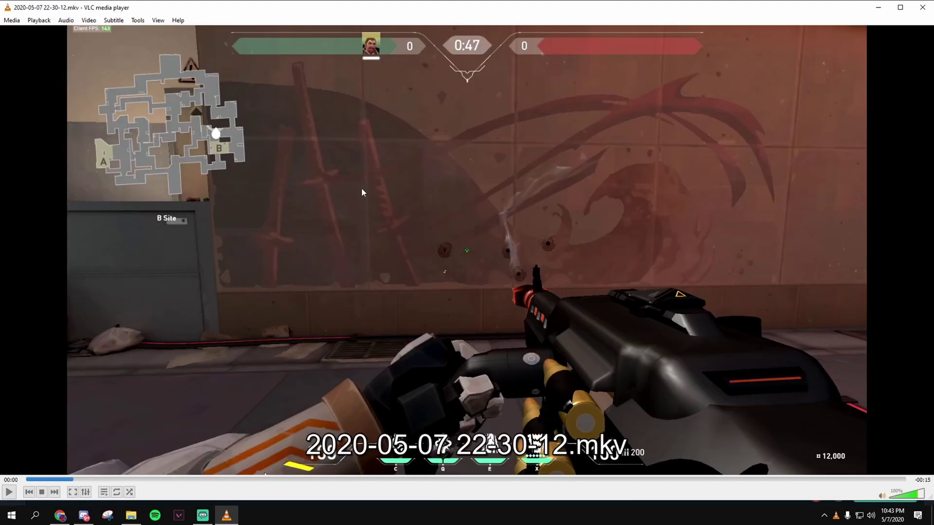
pyautogui.click(67, 22)
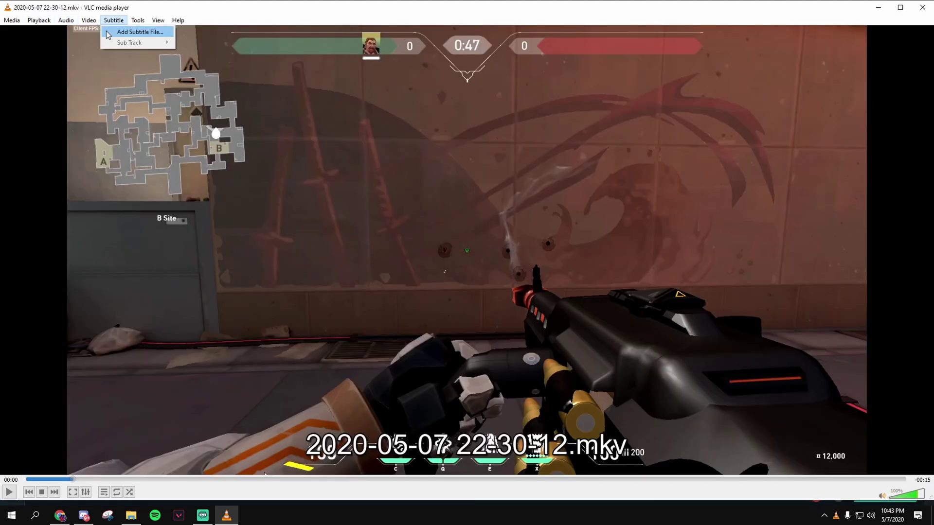
pyautogui.moveTo(75, 34)
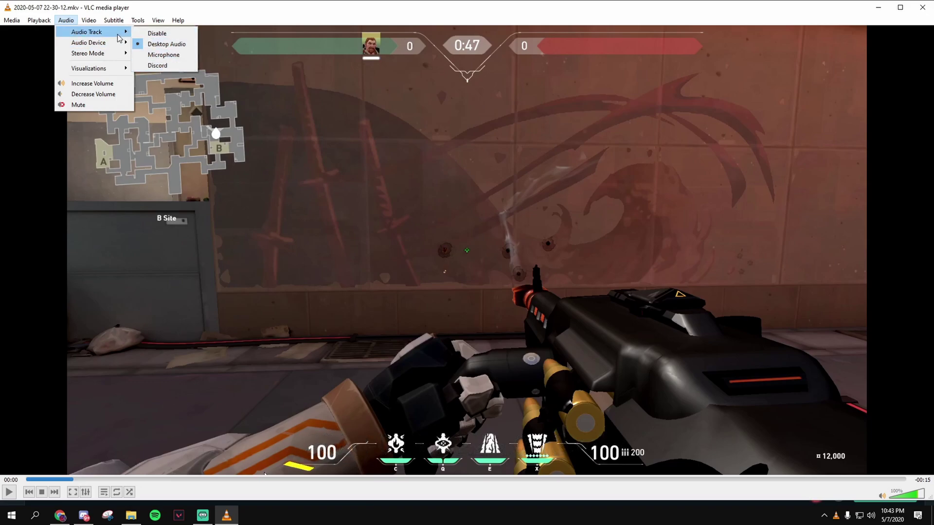
pyautogui.moveTo(158, 20)
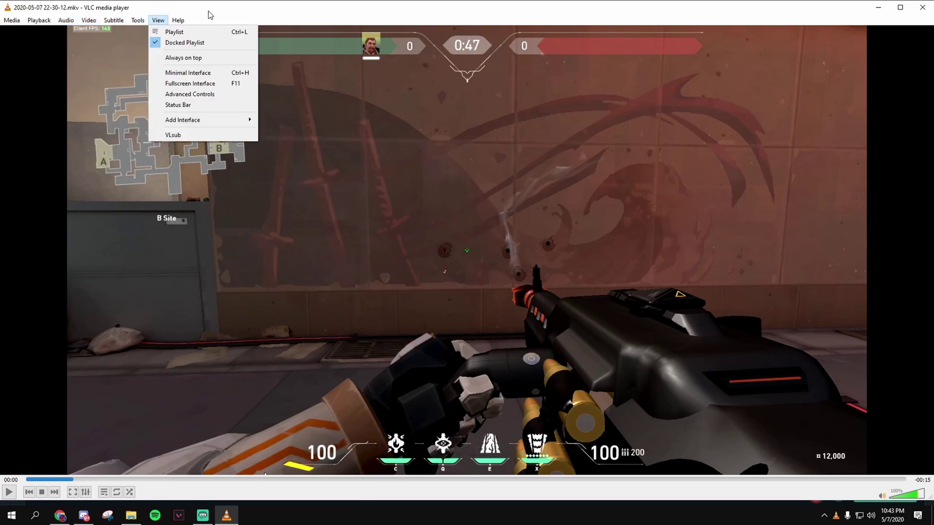
pyautogui.click(285, 14)
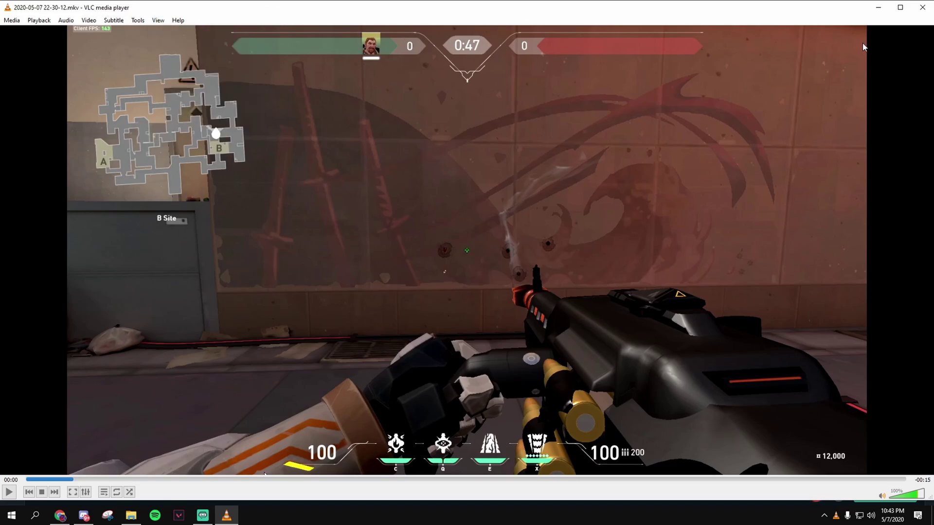
pyautogui.click(71, 19)
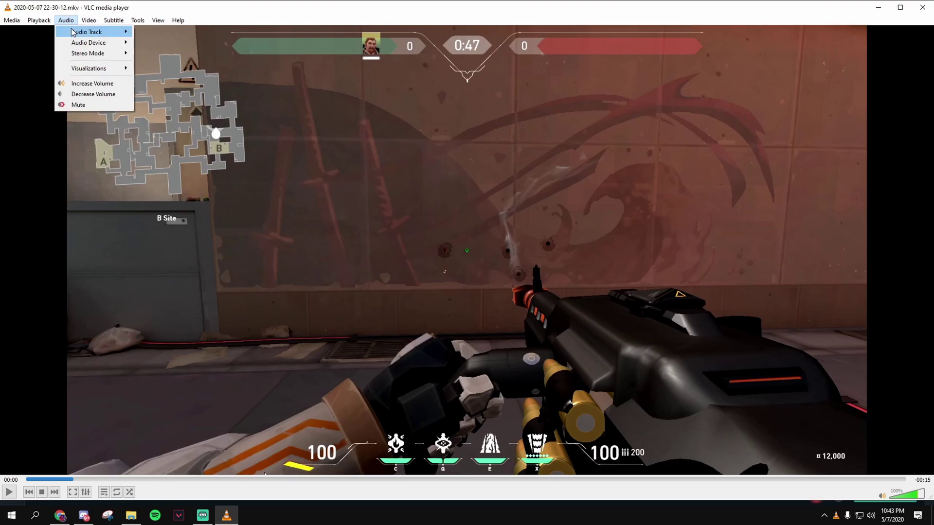
pyautogui.moveTo(72, 32)
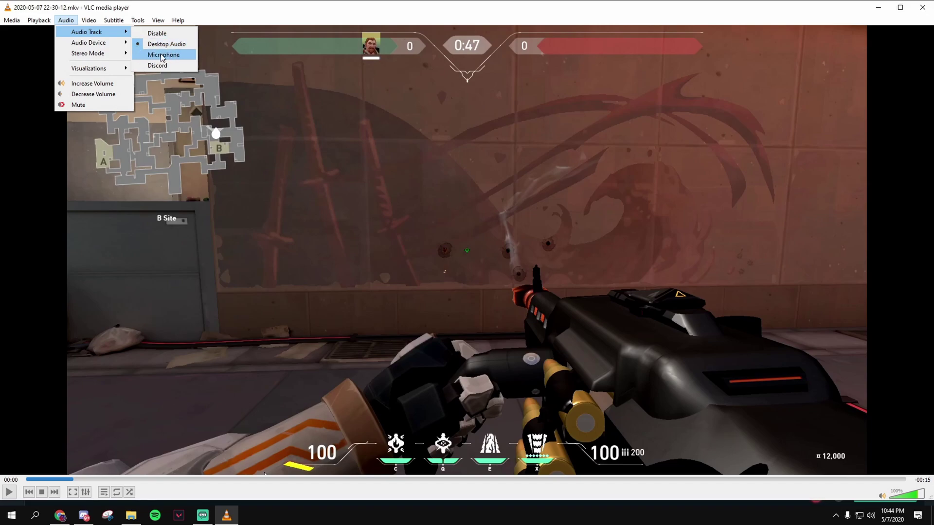
# - Play the clip on the Microphone track, pause, check the audio devices, then close VLC
pyautogui.click(162, 55)
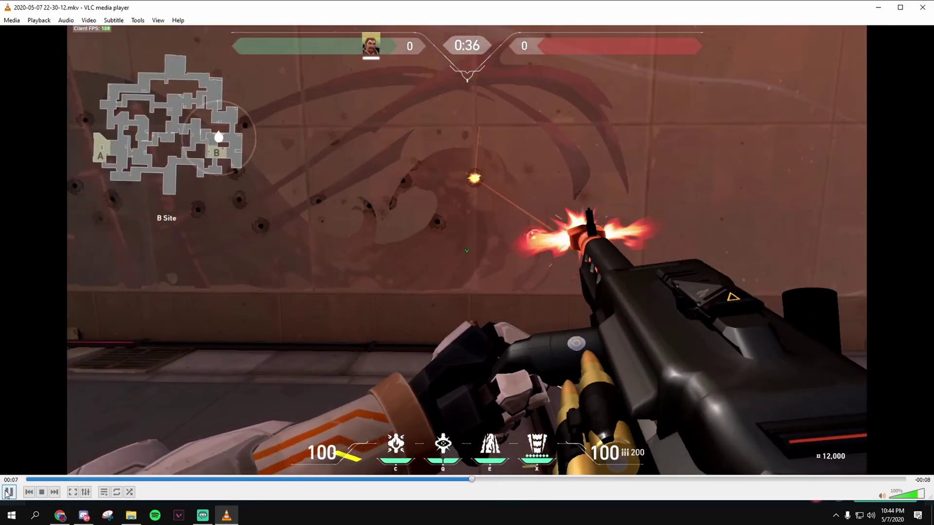
pyautogui.click(761, 222)
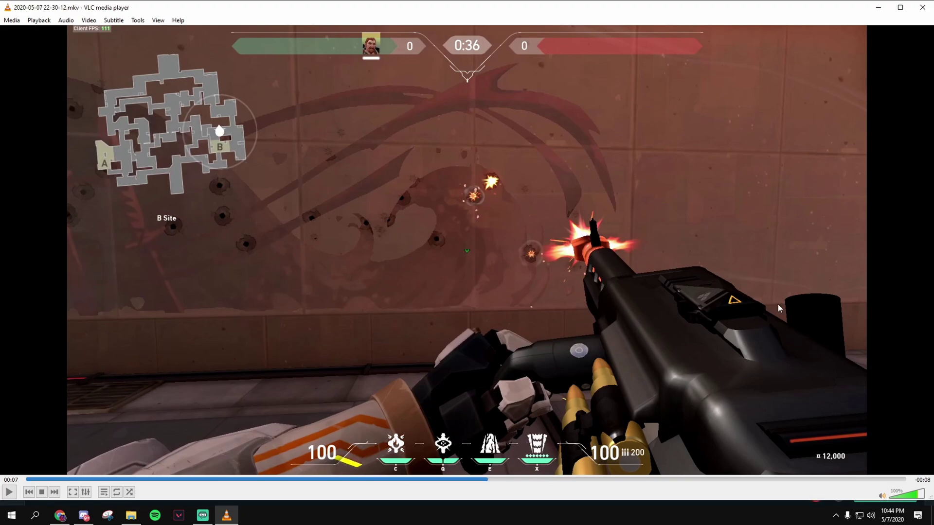
pyautogui.click(61, 23)
pyautogui.moveTo(94, 47)
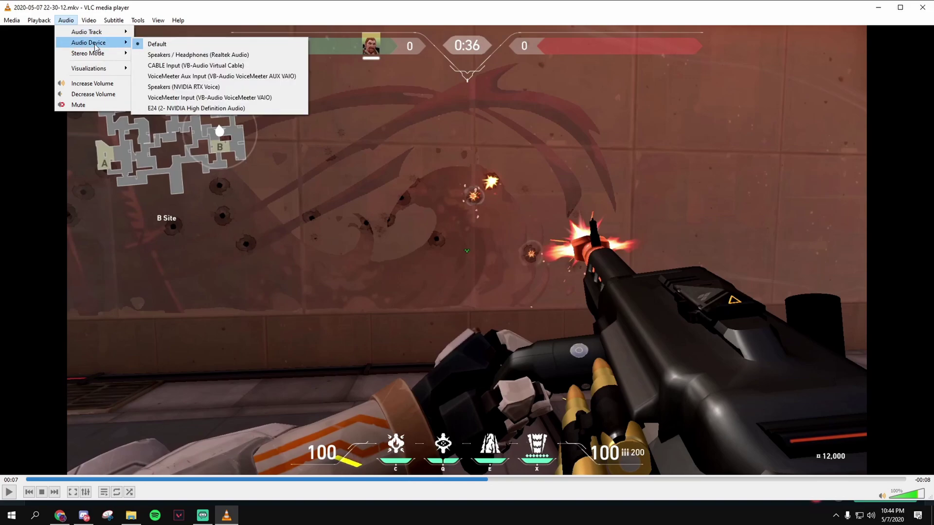
pyautogui.click(923, 8)
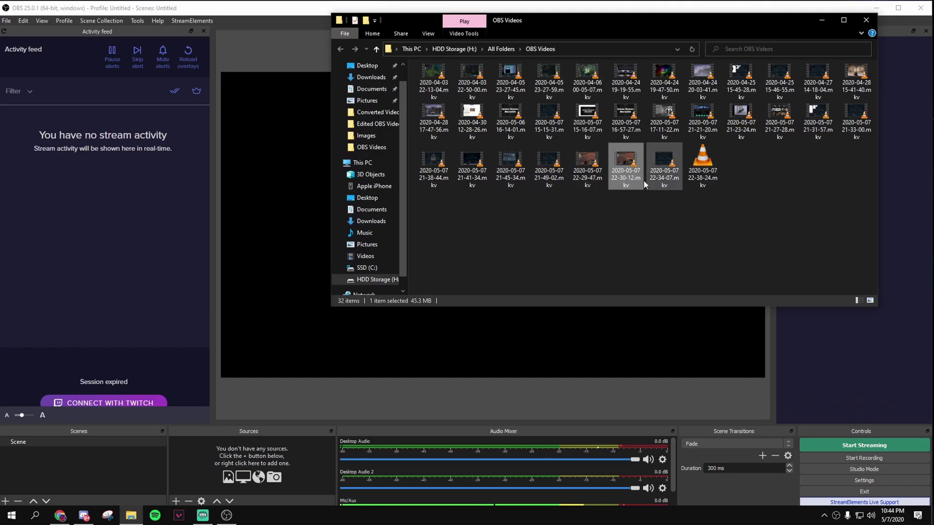
# - Minimise Explorer and open File > Remux Recordings in OBS Studio
pyautogui.click(824, 21)
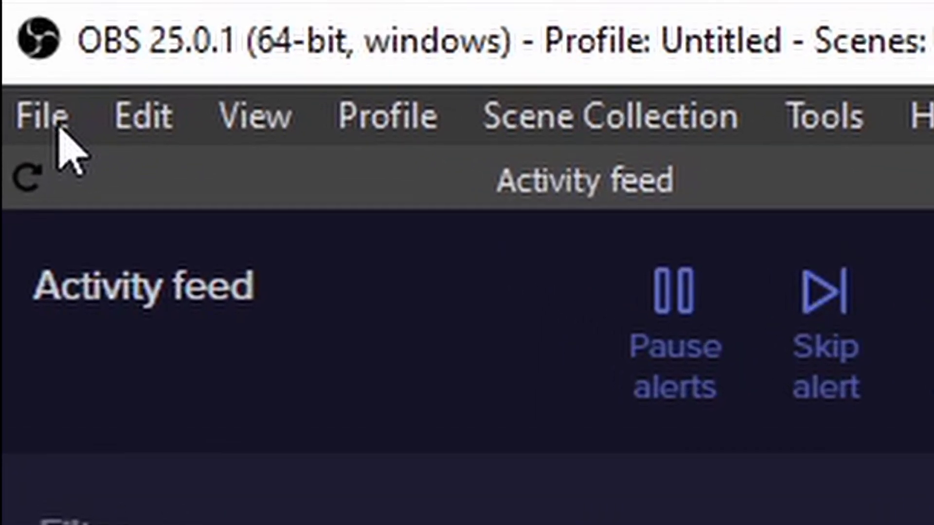
pyautogui.click(8, 22)
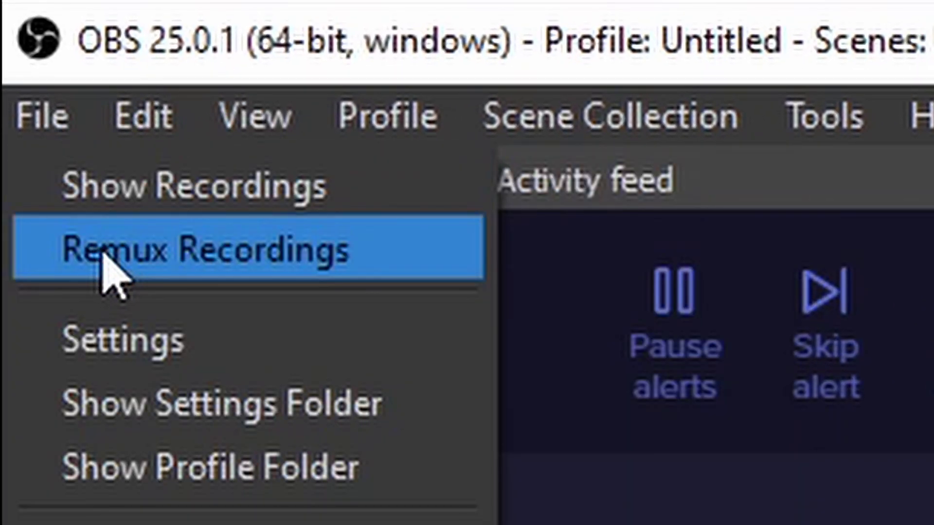
pyautogui.click(101, 263)
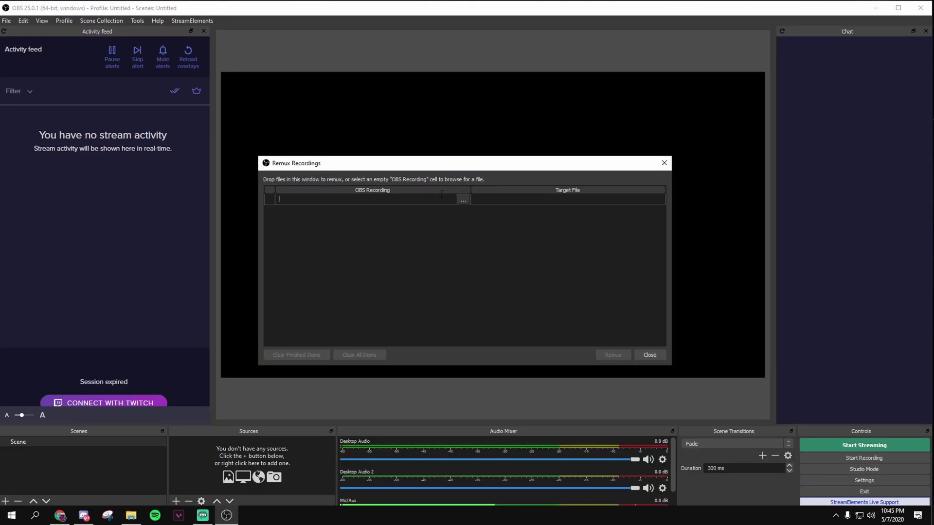
pyautogui.click(464, 200)
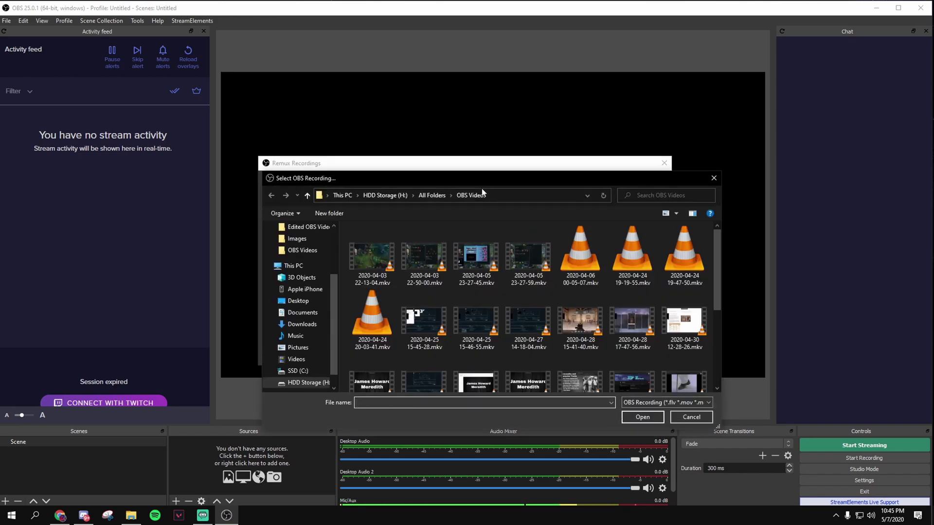
pyautogui.click(302, 249)
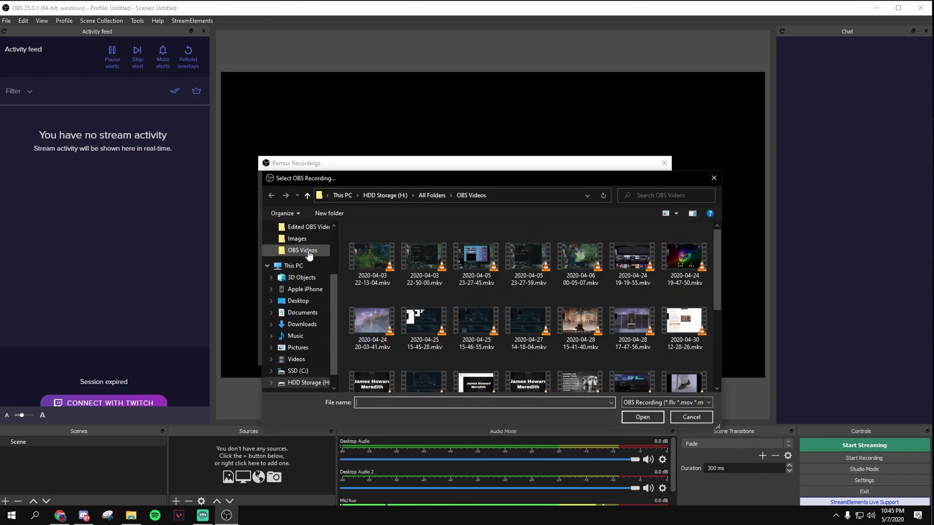
pyautogui.scroll(-3, 451, 304)
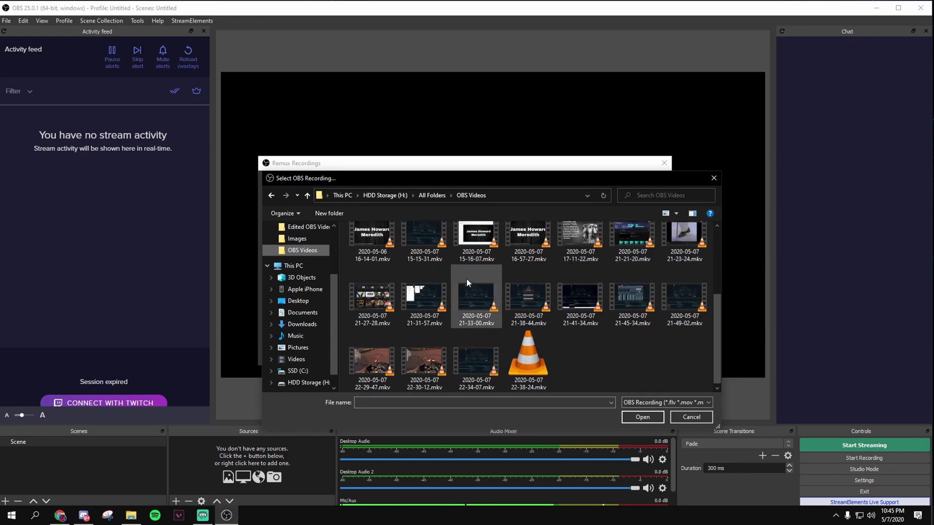
pyautogui.doubleClick(425, 361)
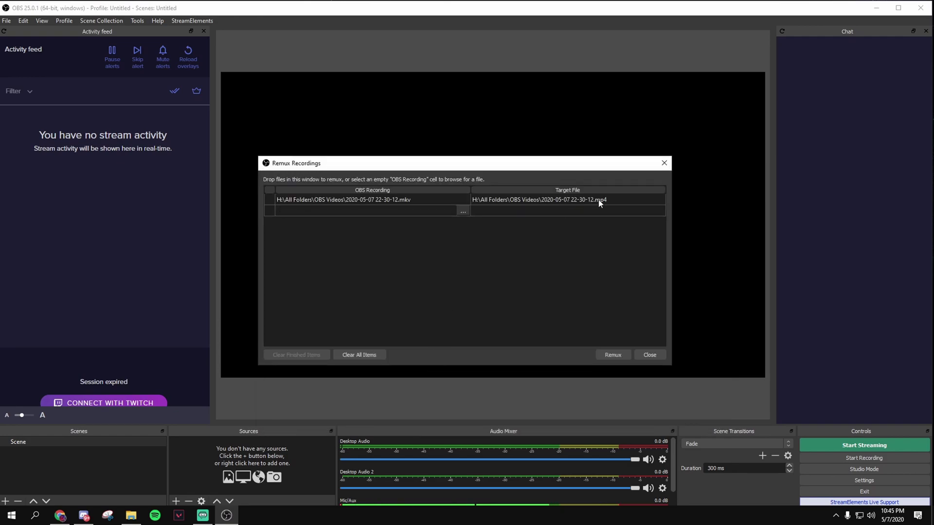
pyautogui.click(663, 200)
pyautogui.click(659, 199)
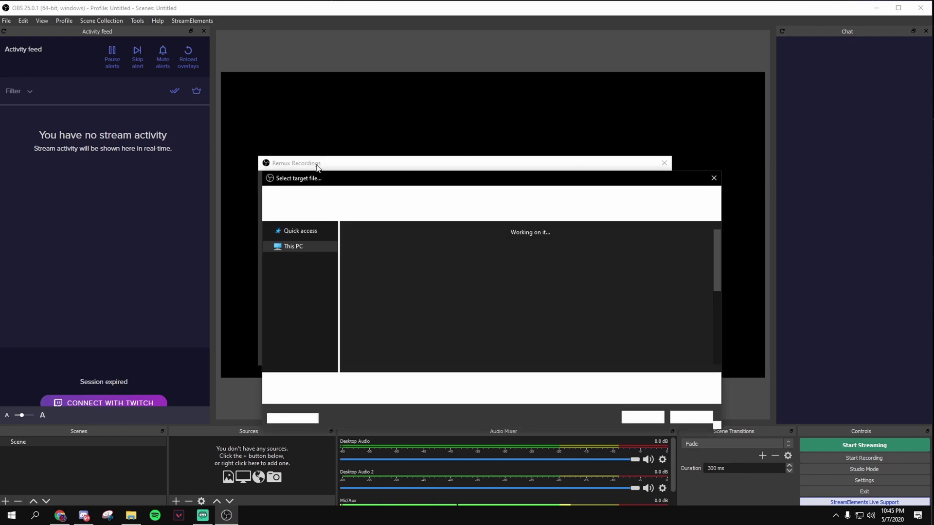
pyautogui.click(311, 278)
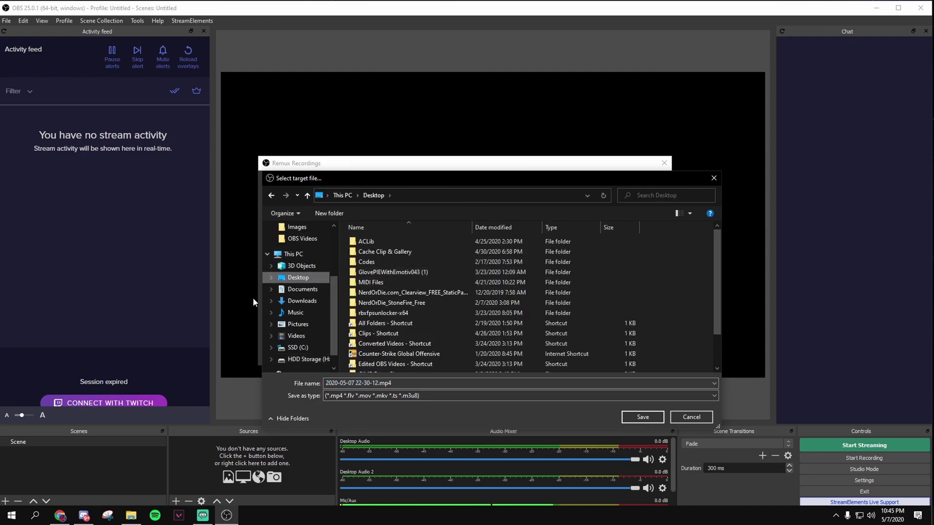
pyautogui.scroll(-1, 426, 302)
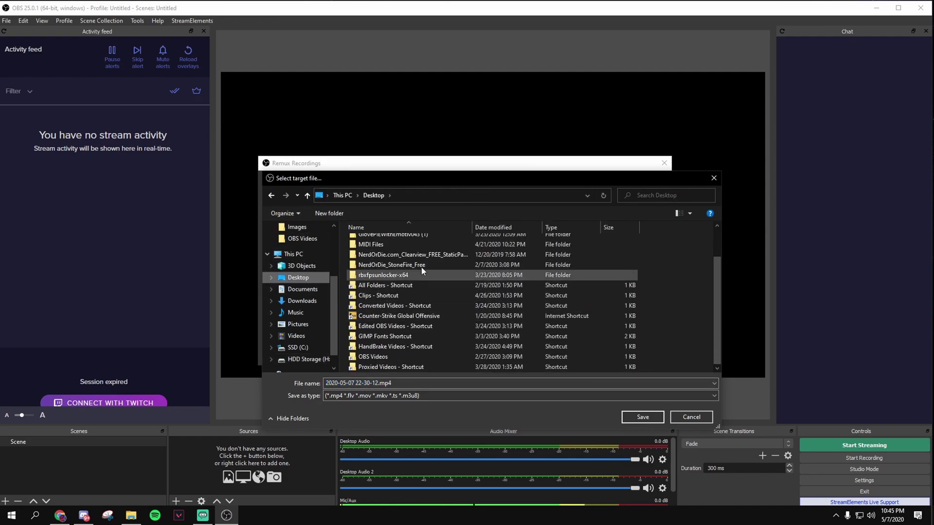
pyautogui.doubleClick(403, 307)
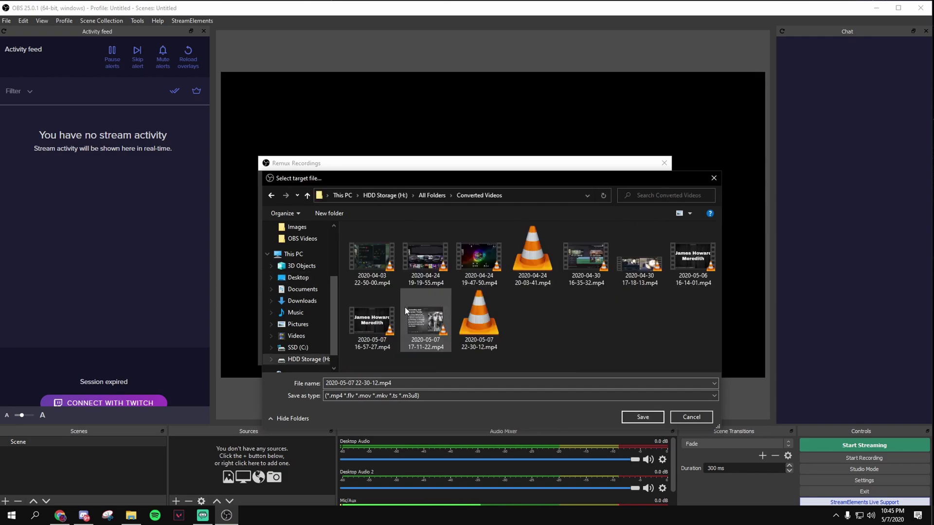
pyautogui.click(643, 417)
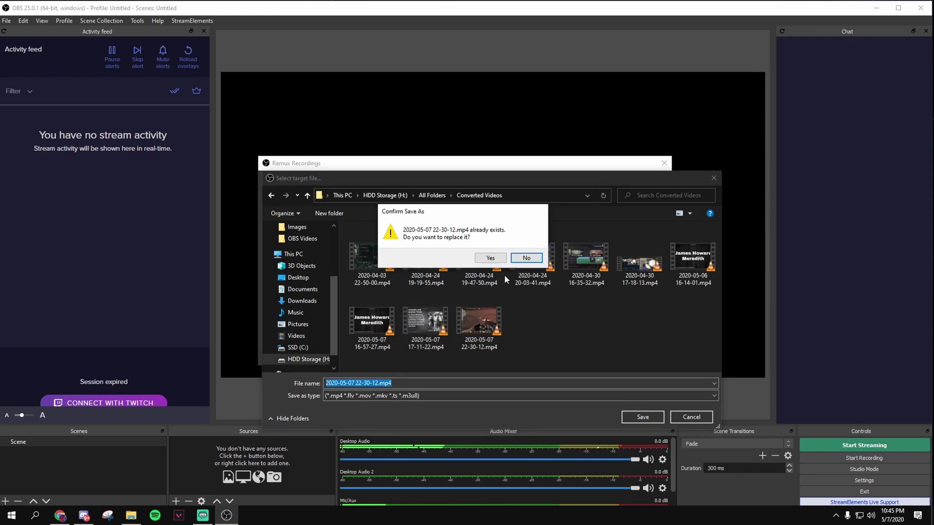
pyautogui.click(534, 258)
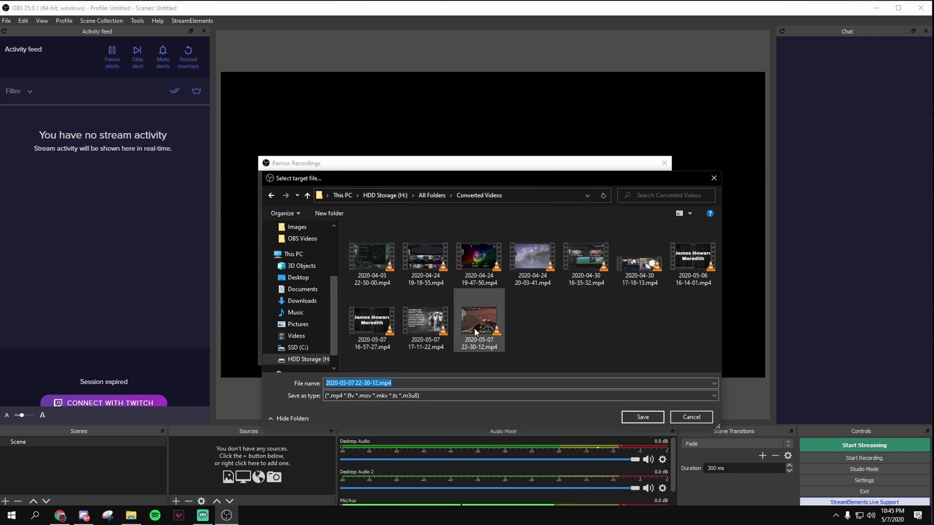
pyautogui.click(676, 418)
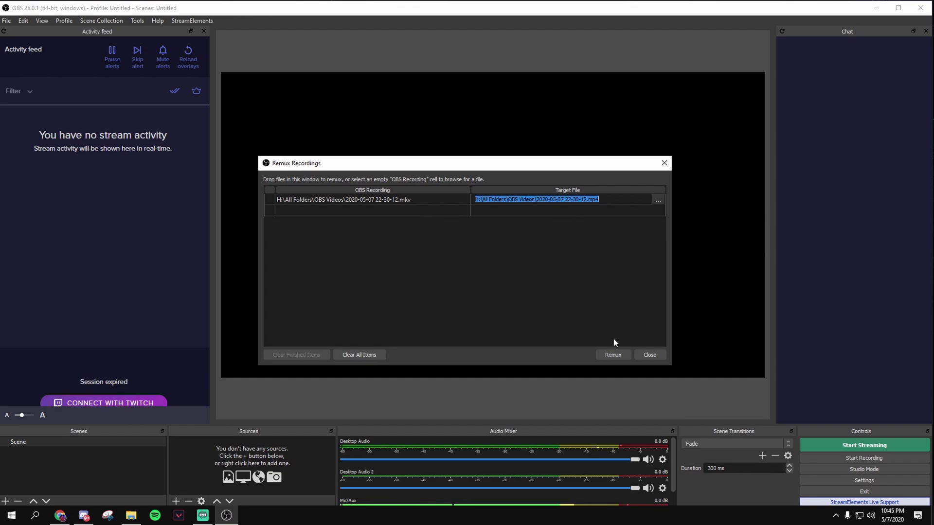
pyautogui.click(654, 356)
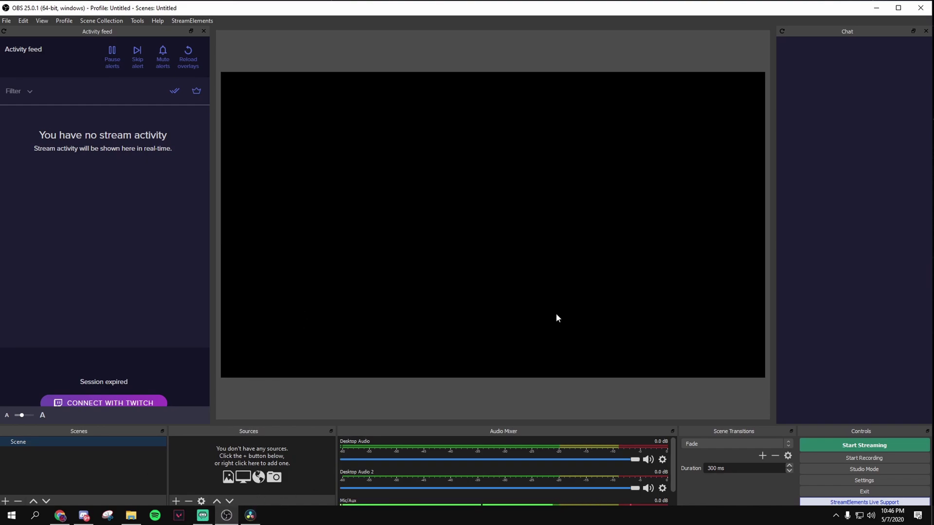
# - Create a new DaVinci Resolve project named 'Audio Test' from the Project Manager
pyautogui.moveTo(250, 515)
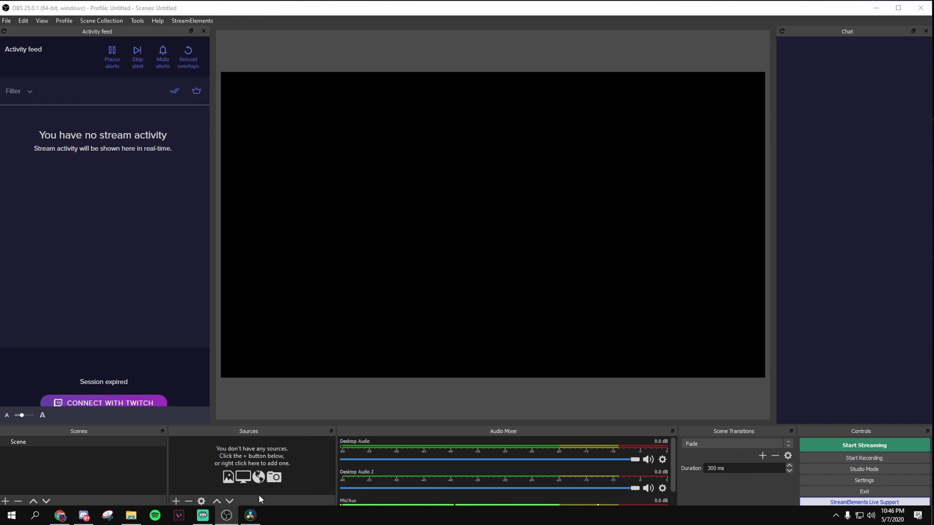
pyautogui.click(250, 515)
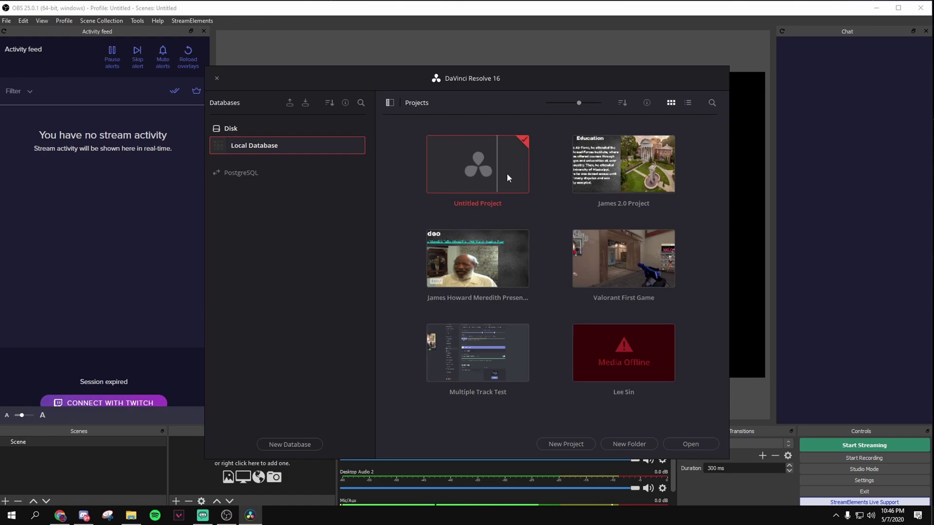
pyautogui.click(575, 444)
pyautogui.press('BackSpace')
pyautogui.write('A')
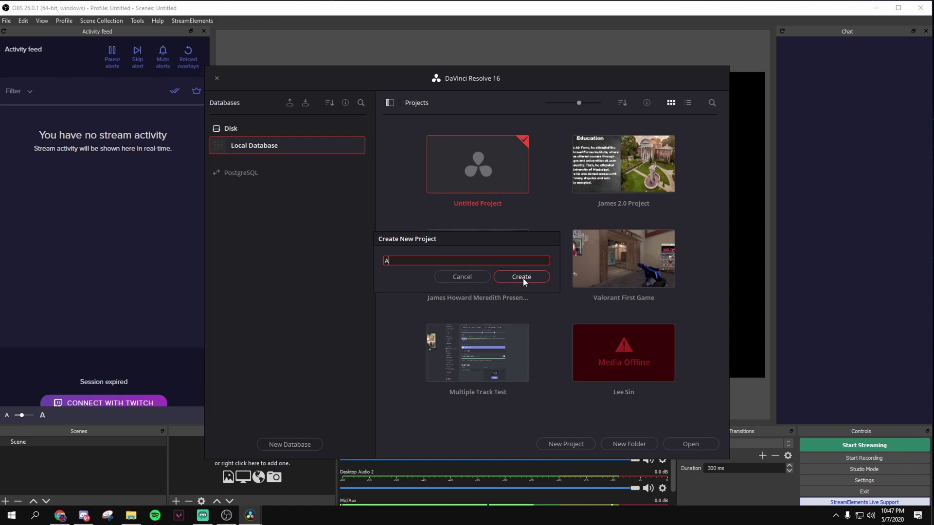
pyautogui.write('udio Test')
pyautogui.click(523, 278)
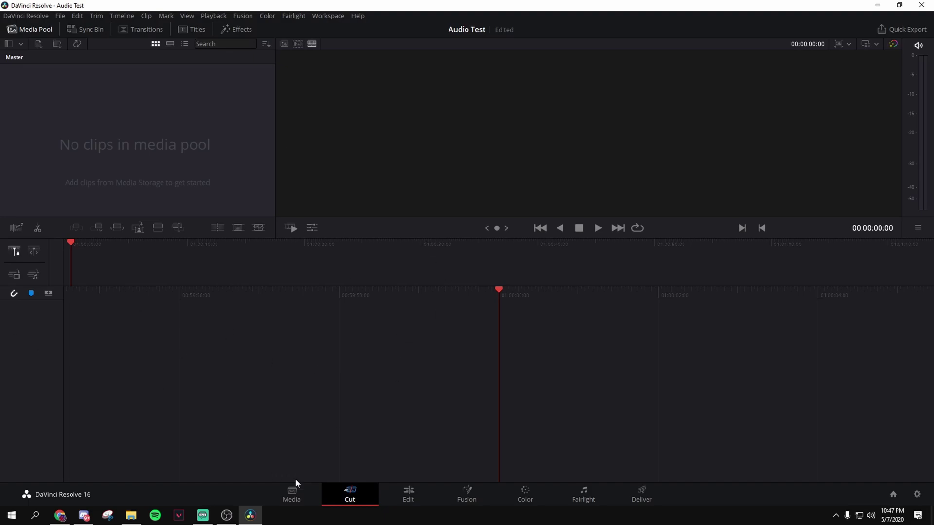
pyautogui.click(292, 493)
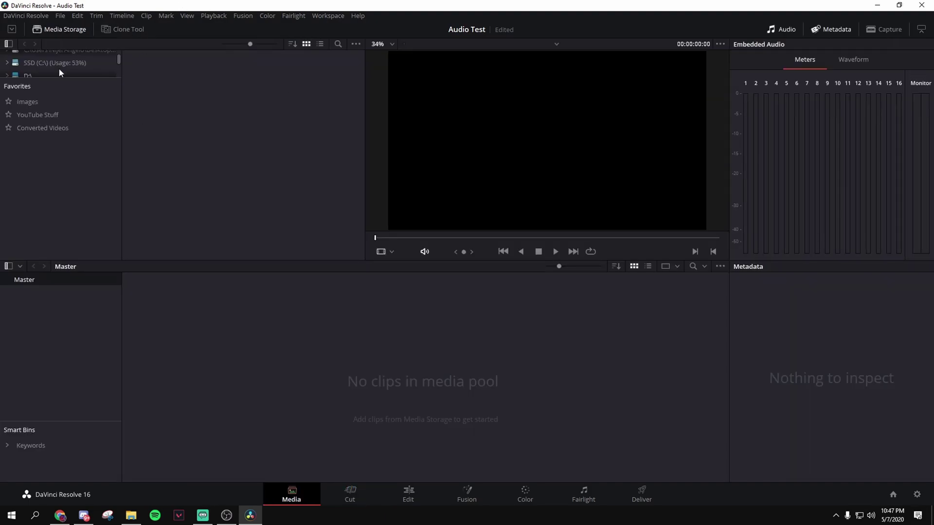
pyautogui.click(42, 125)
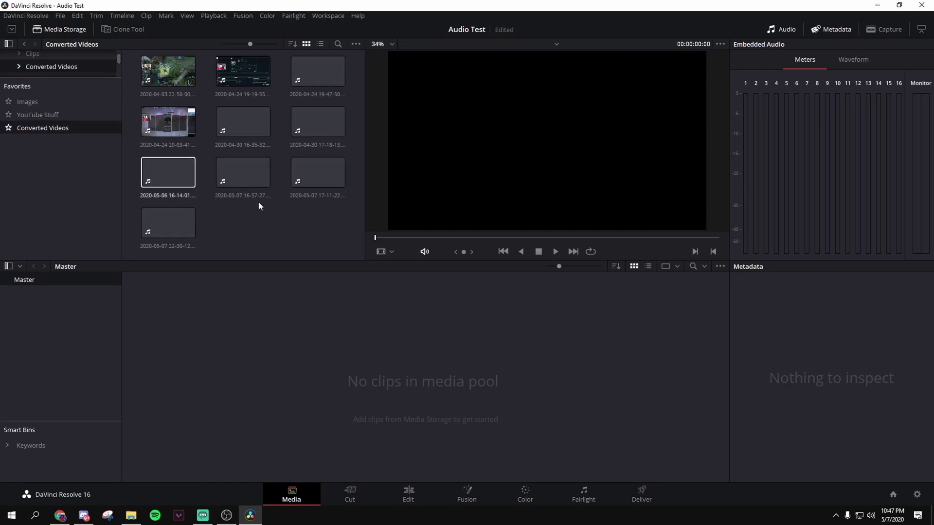
pyautogui.moveTo(168, 222); pyautogui.dragTo(202, 346)
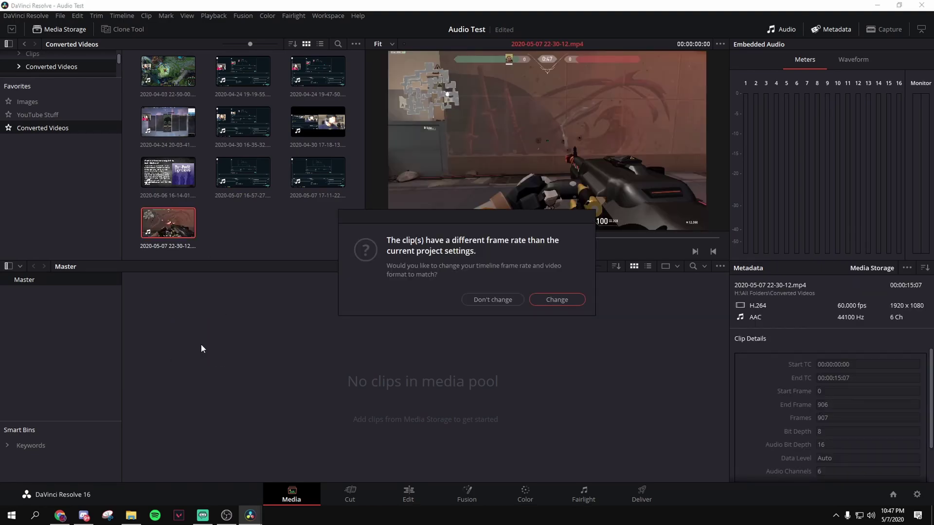
pyautogui.click(553, 303)
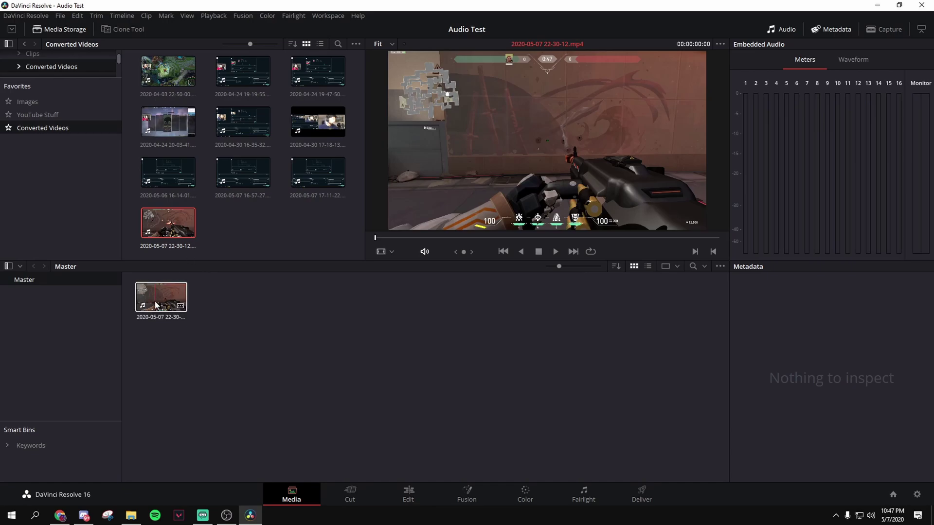
# - On the Edit page, create Timeline 1 from the media pool clip
pyautogui.click(421, 493)
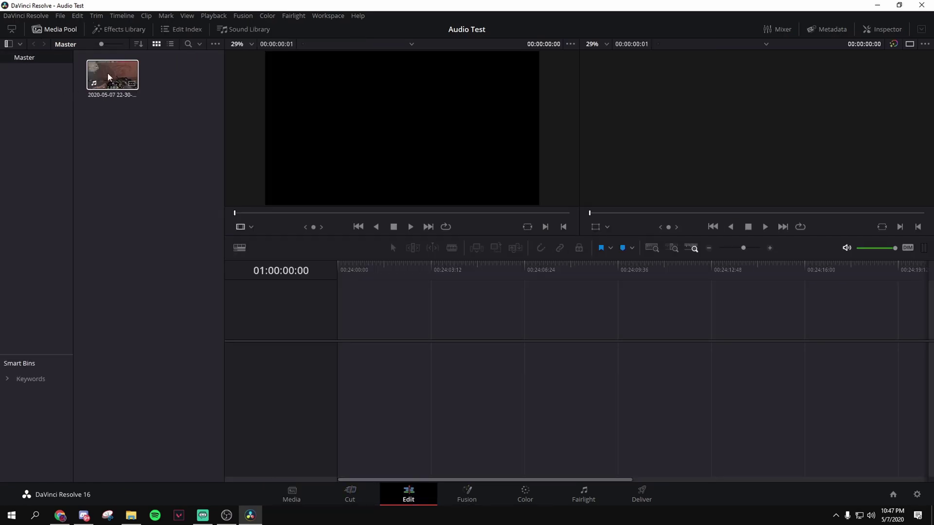
pyautogui.rightClick(120, 76)
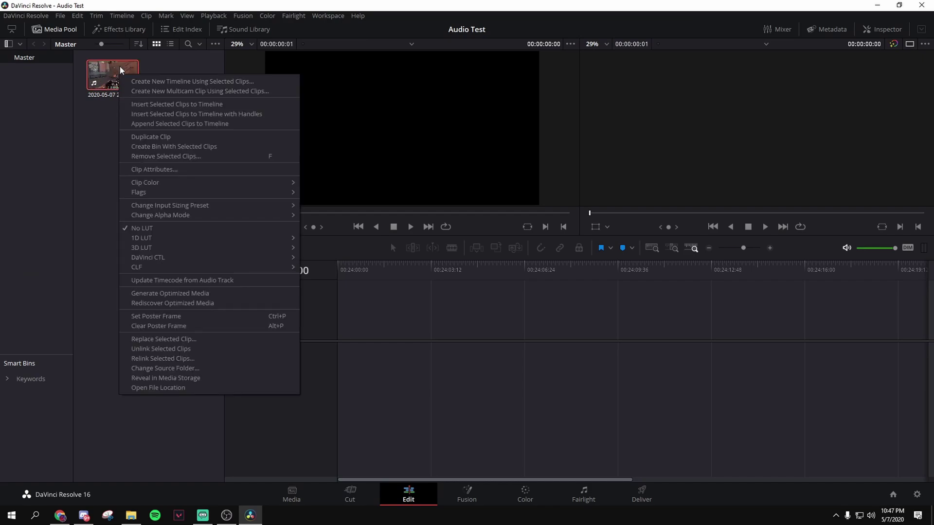
pyautogui.click(176, 83)
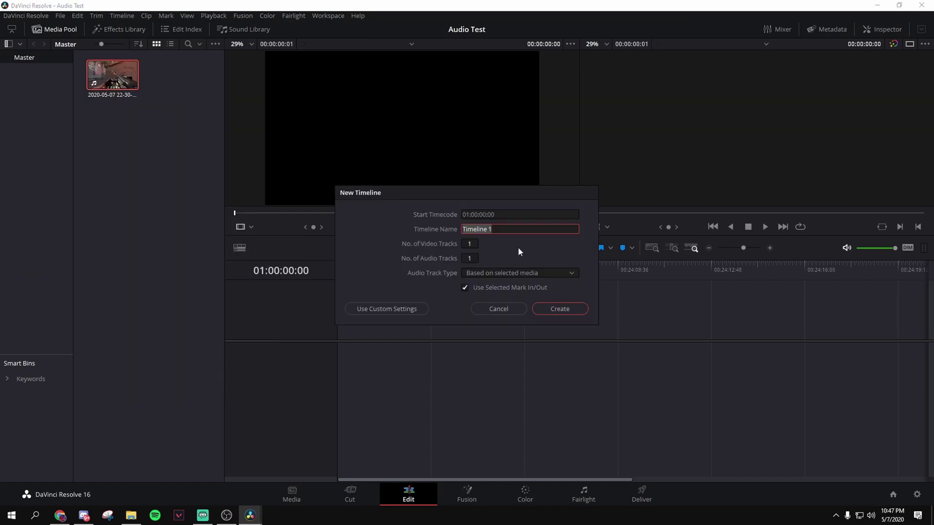
pyautogui.click(570, 309)
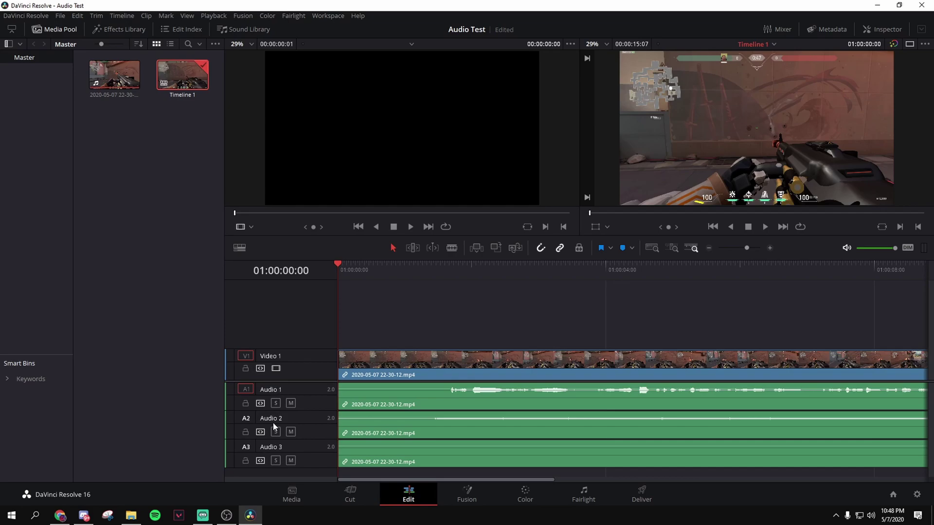
# - Select the clip and check the Voicemeeter Banana mixer from the system tray
pyautogui.click(387, 453)
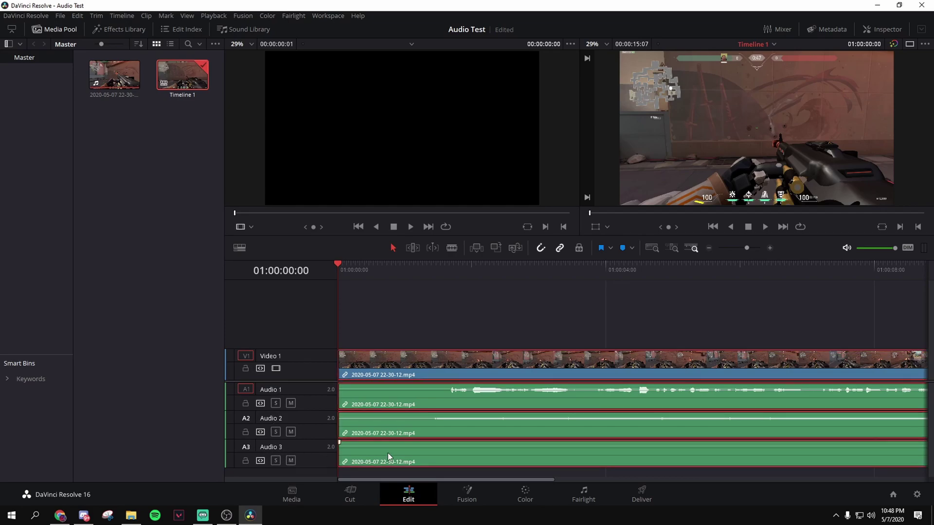
pyautogui.click(836, 517)
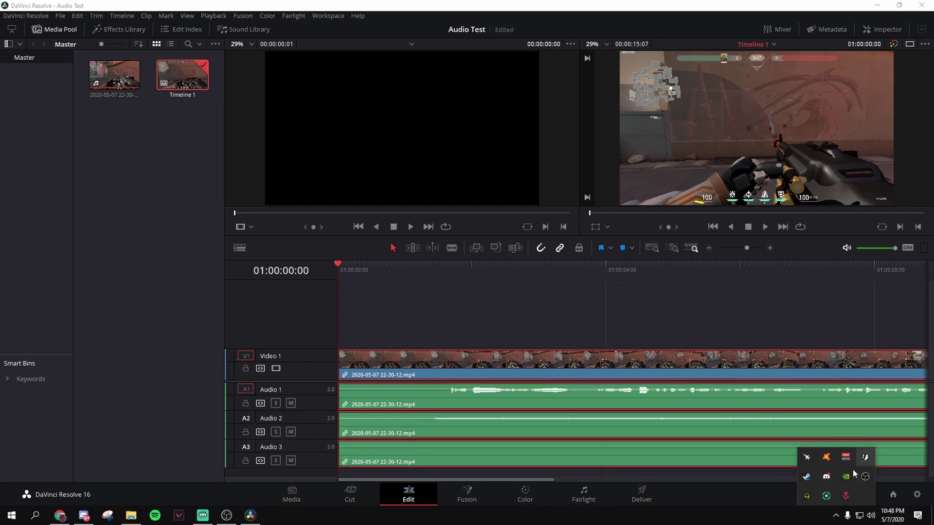
pyautogui.click(845, 459)
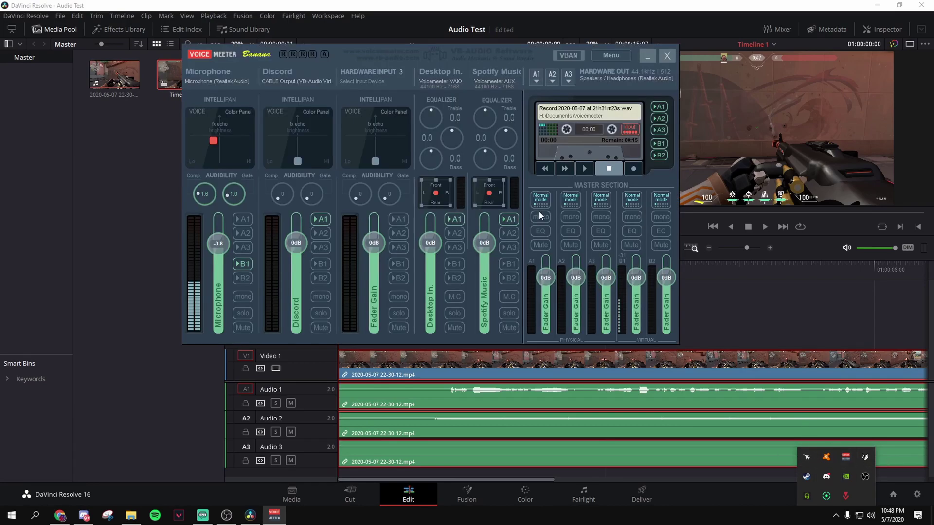
pyautogui.click(667, 56)
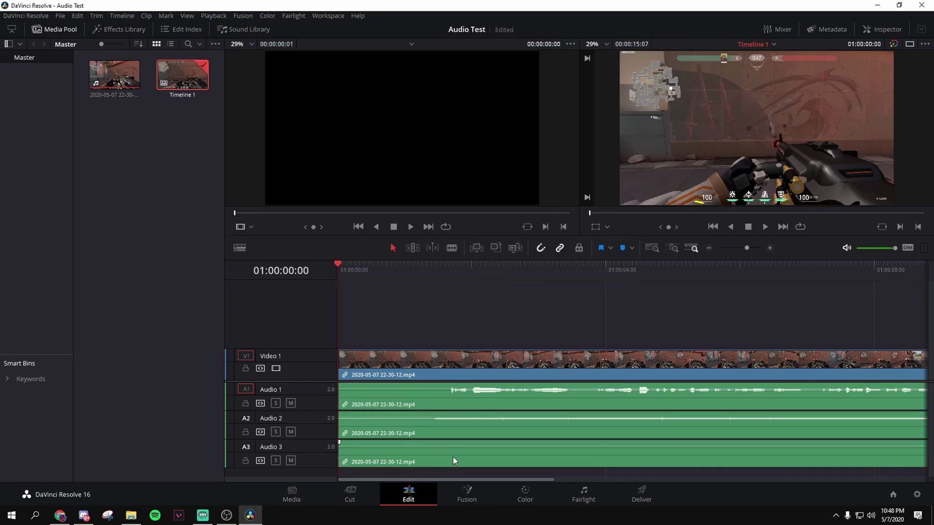
# - Delete the Audio 3 track and scrub through the start of the timeline
pyautogui.rightClick(302, 453)
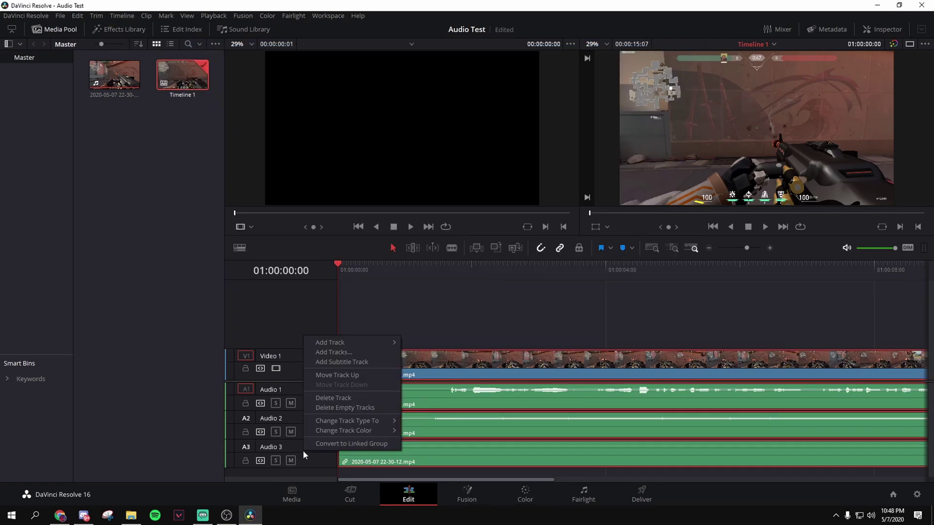
pyautogui.click(349, 398)
pyautogui.moveTo(445, 275); pyautogui.dragTo(375, 278)
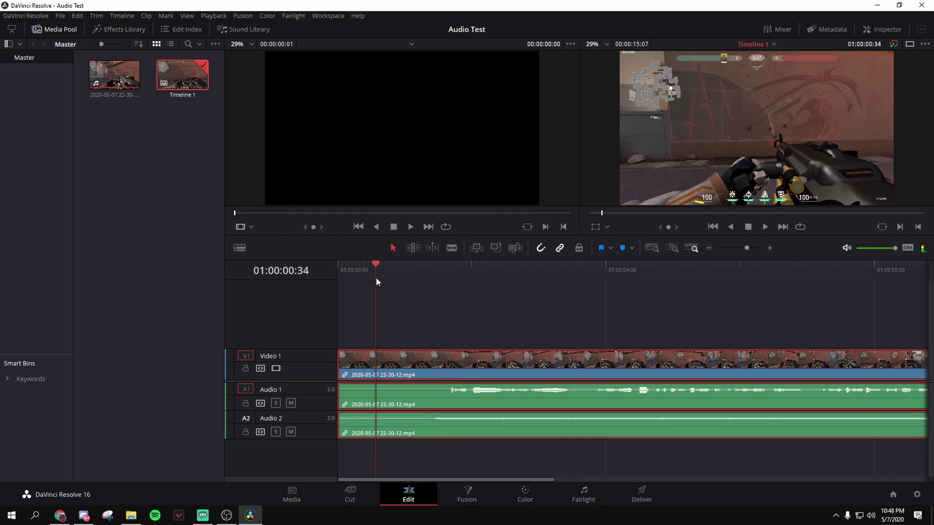
pyautogui.press('space')
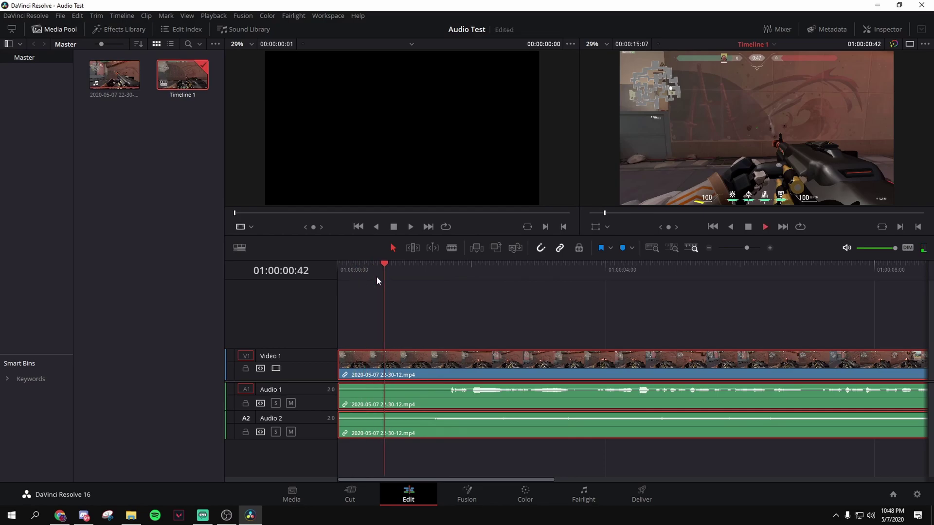
pyautogui.hscroll(2, 573, 346)
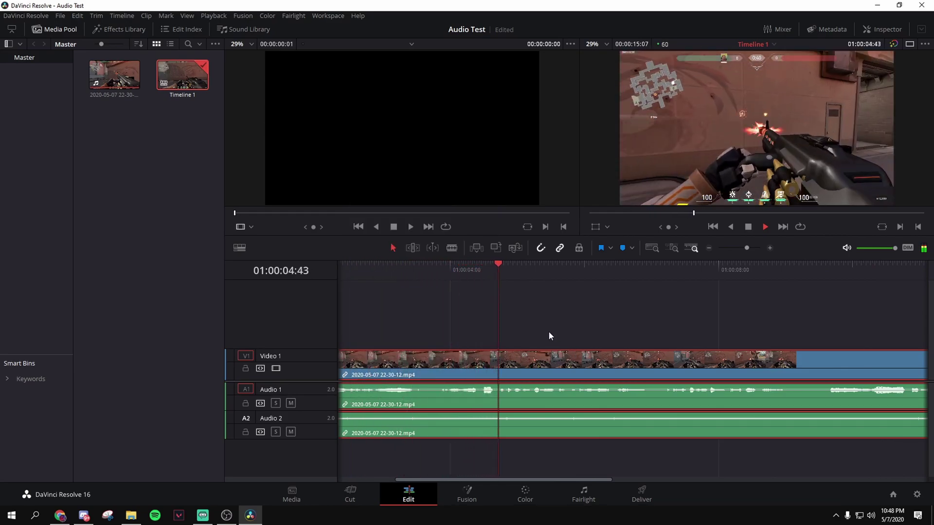
pyautogui.press('space')
pyautogui.hscroll(-4, 550, 326)
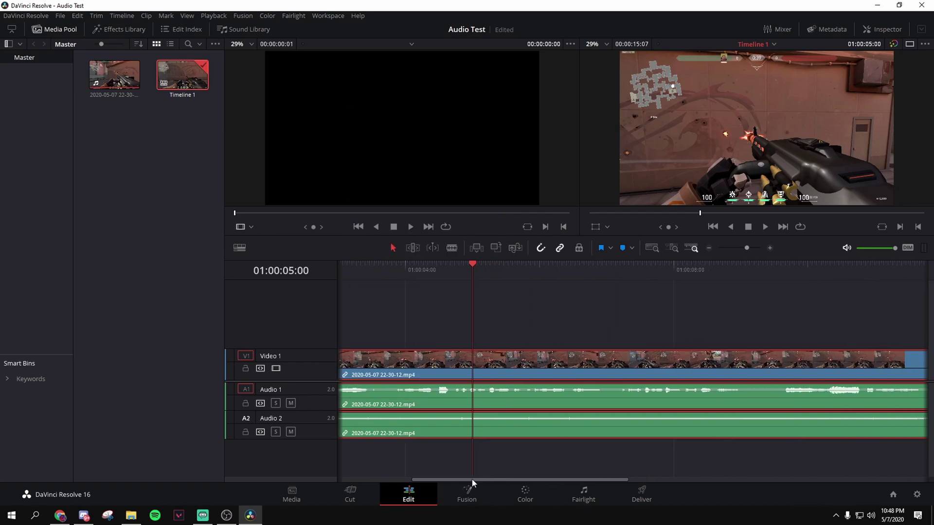
pyautogui.moveTo(450, 264); pyautogui.dragTo(393, 267)
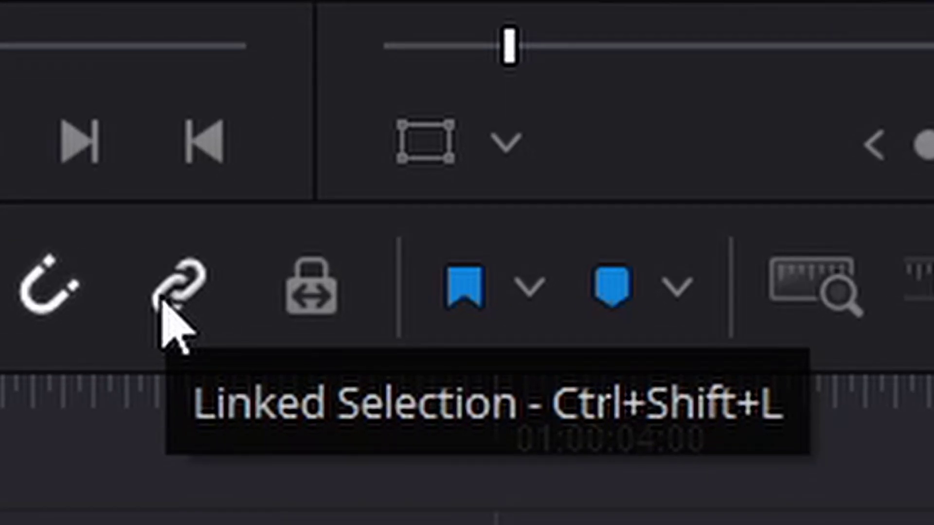
# - Turn off Linked Selection, mute Audio 2, and play the timeline to hear Audio 1 alone
pyautogui.click(163, 304)
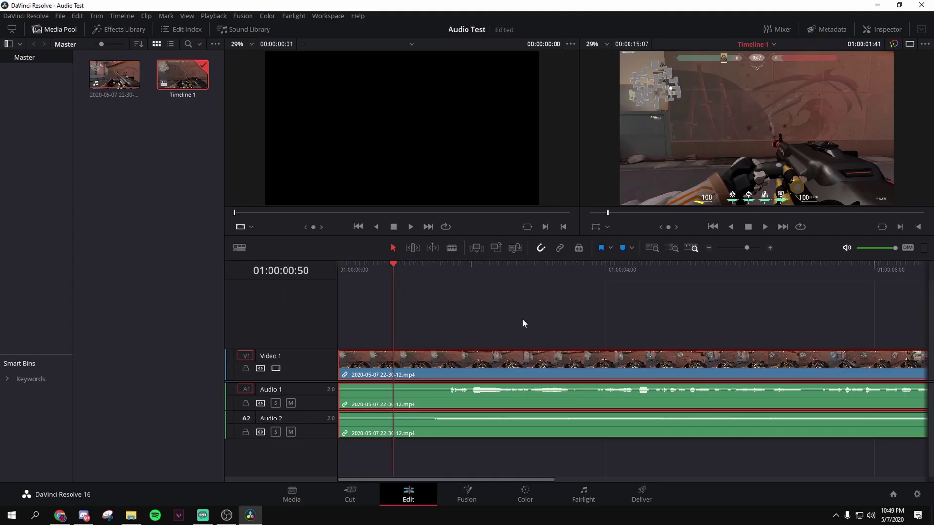
pyautogui.click(488, 297)
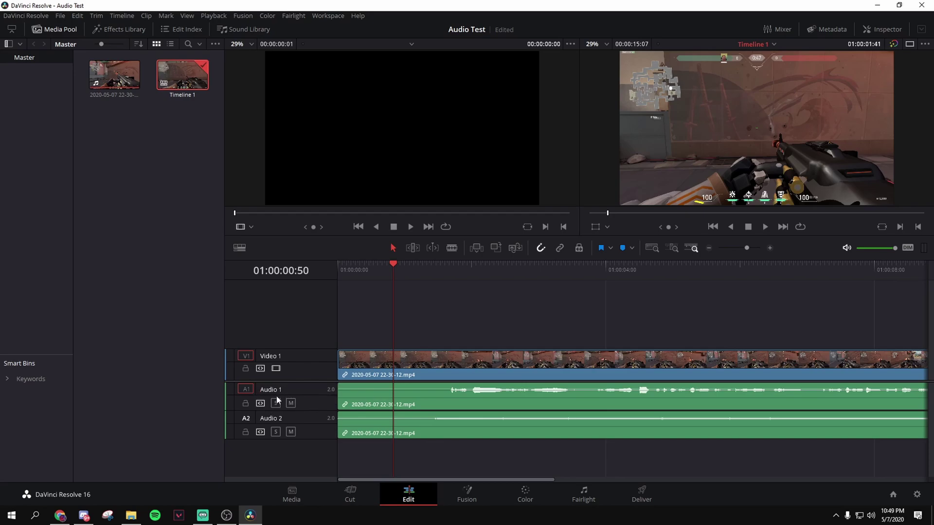
pyautogui.click(290, 432)
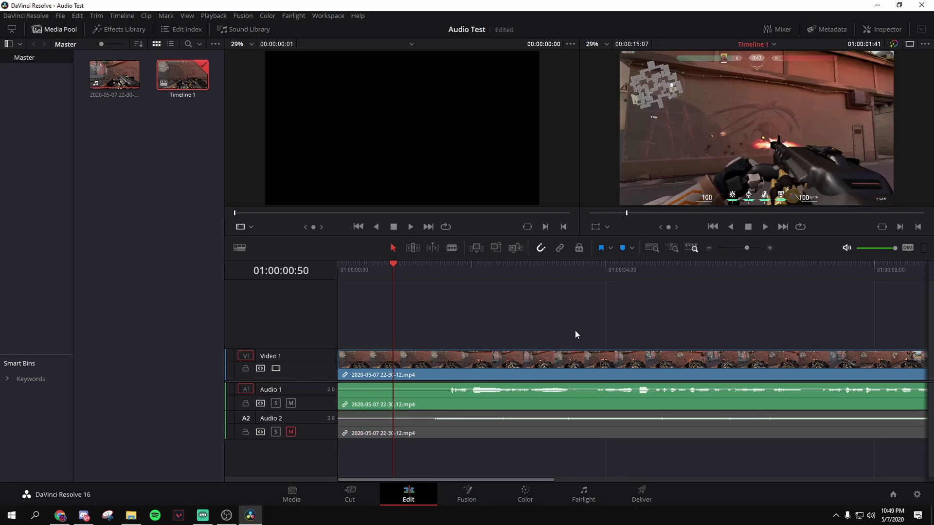
pyautogui.press('space')
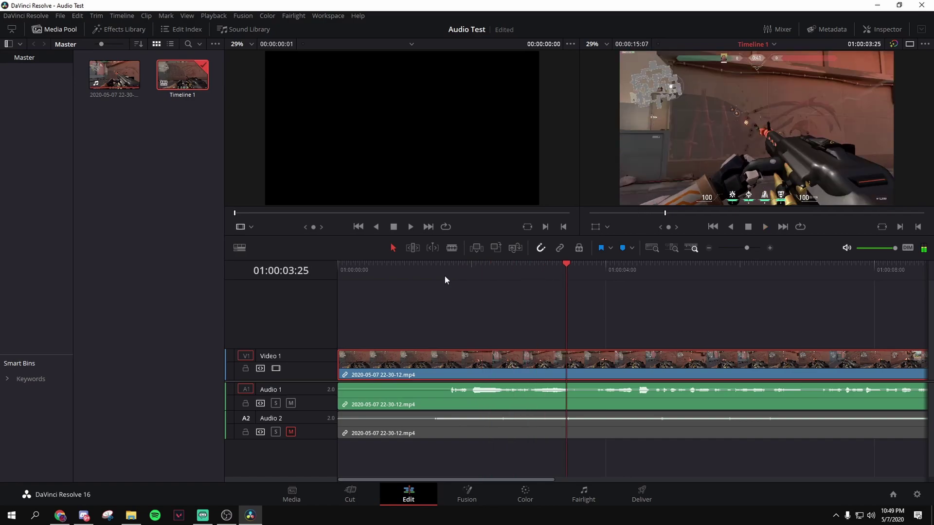
pyautogui.click(402, 268)
pyautogui.press('Home')
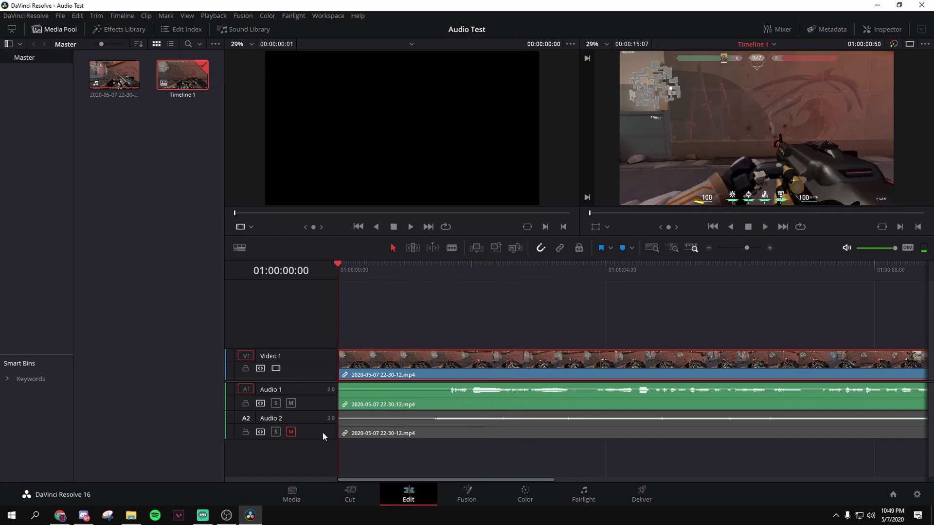
# - Unmute Audio 2 and slightly adjust the Audio 2 clip's volume and pitch in the Inspector
pyautogui.click(293, 432)
pyautogui.click(424, 429)
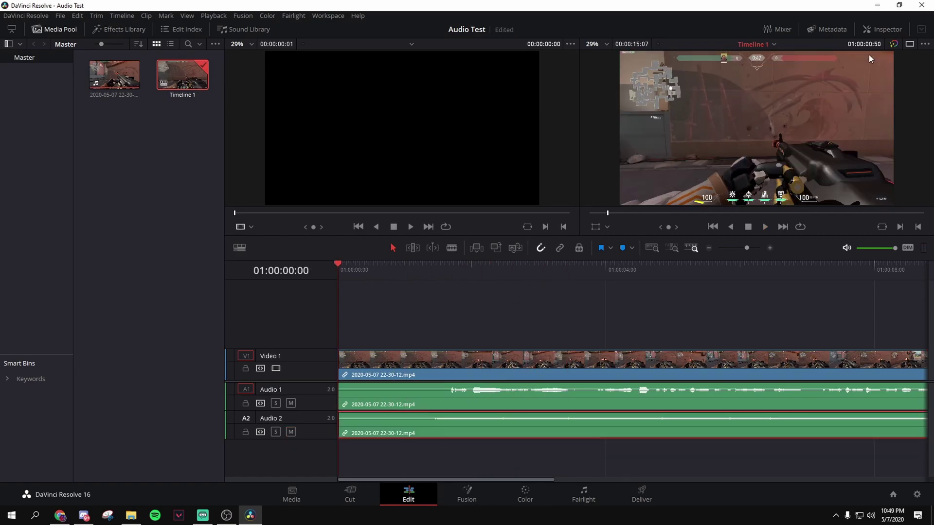
pyautogui.click(883, 29)
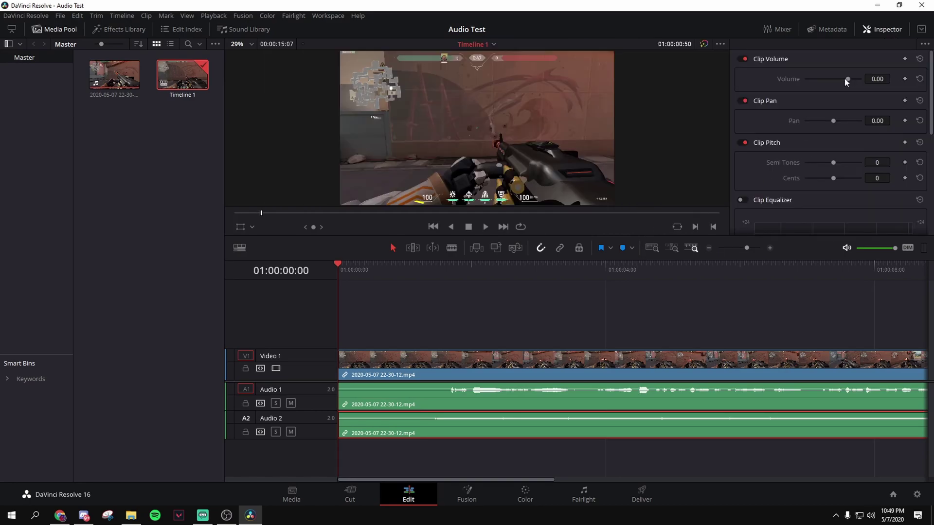
pyautogui.moveTo(845, 79)
pyautogui.mouseDown()
pyautogui.moveTo(825, 81)
pyautogui.moveTo(848, 80)
pyautogui.mouseUp()
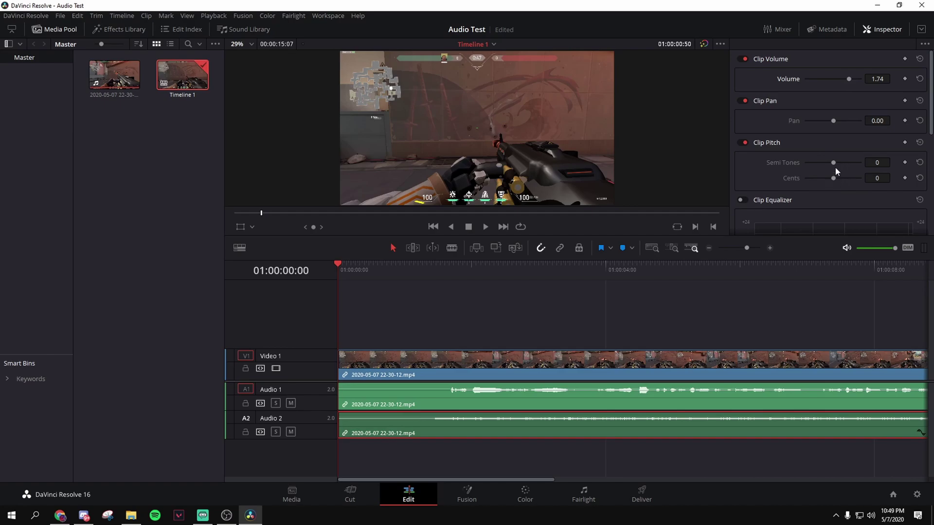
pyautogui.moveTo(833, 165); pyautogui.dragTo(845, 179)
pyautogui.scroll(-2, 795, 173)
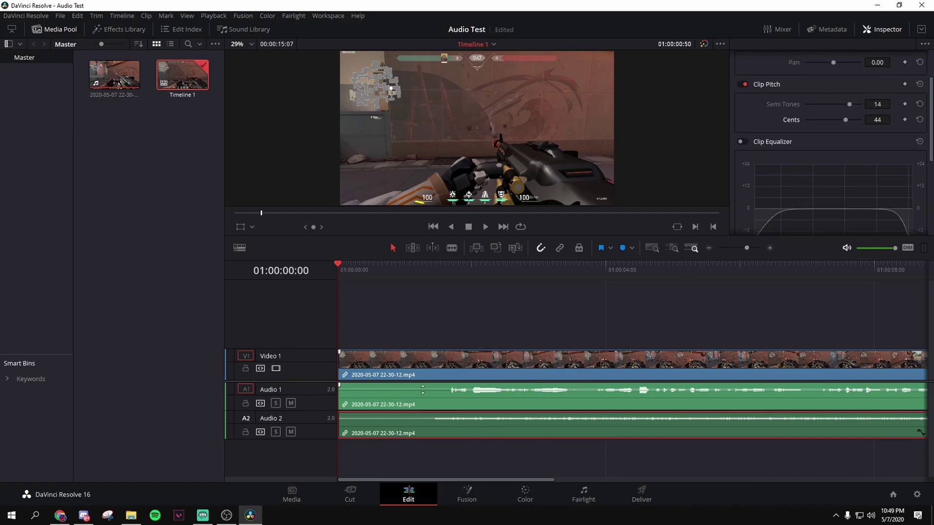
# - Select the Audio 1 clip and raise its Clip Volume to 8.52
pyautogui.click(486, 395)
pyautogui.click(872, 29)
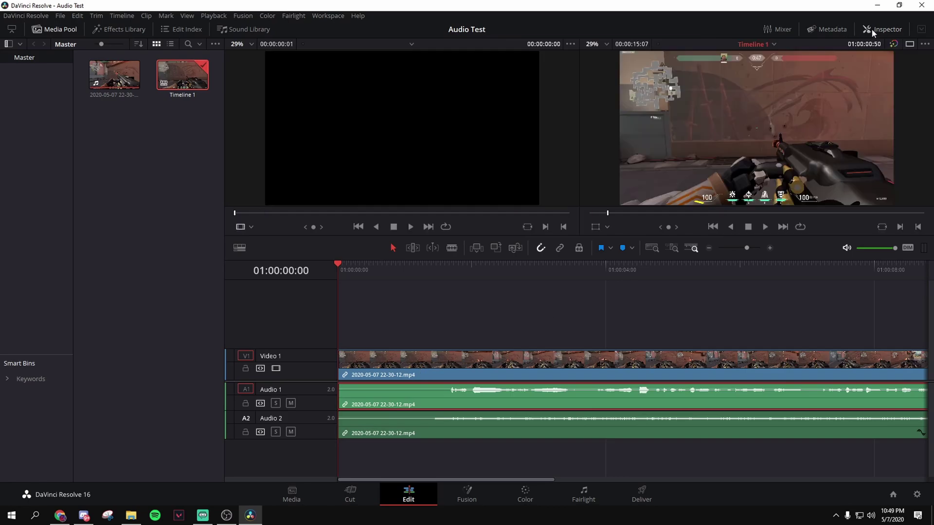
pyautogui.click(883, 31)
pyautogui.scroll(2, 814, 172)
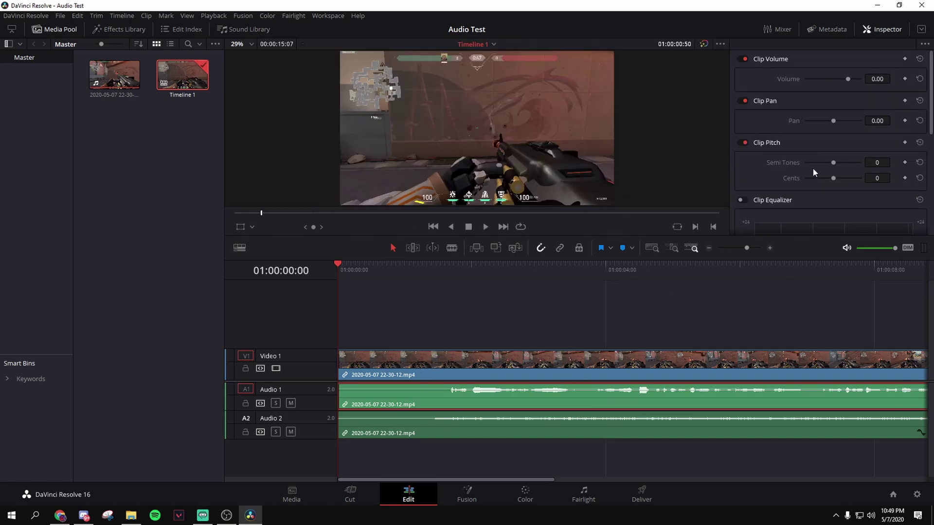
pyautogui.moveTo(848, 80); pyautogui.dragTo(852, 81)
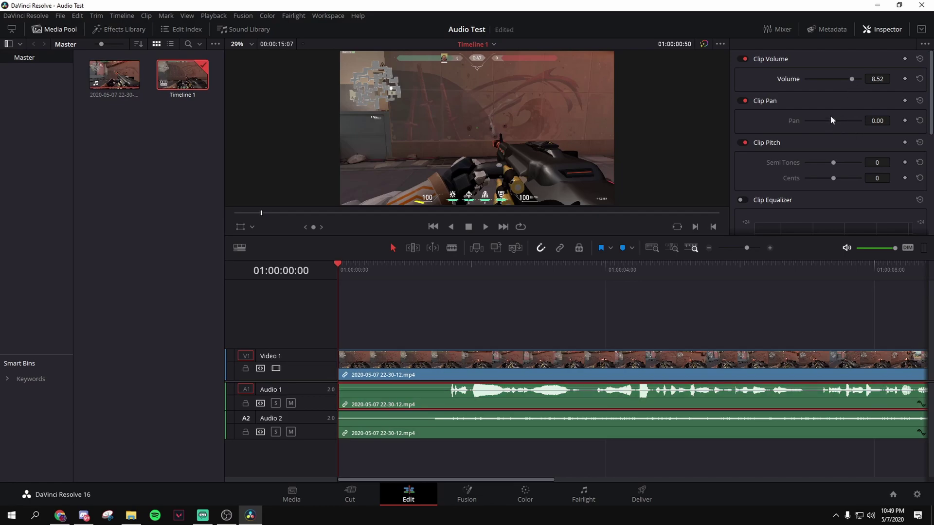
# - Lower the Audio 1 clip's pitch to -11 semitones -48 cents and enable a low-frequency Band 2 EQ boost
pyautogui.scroll(-1, 790, 204)
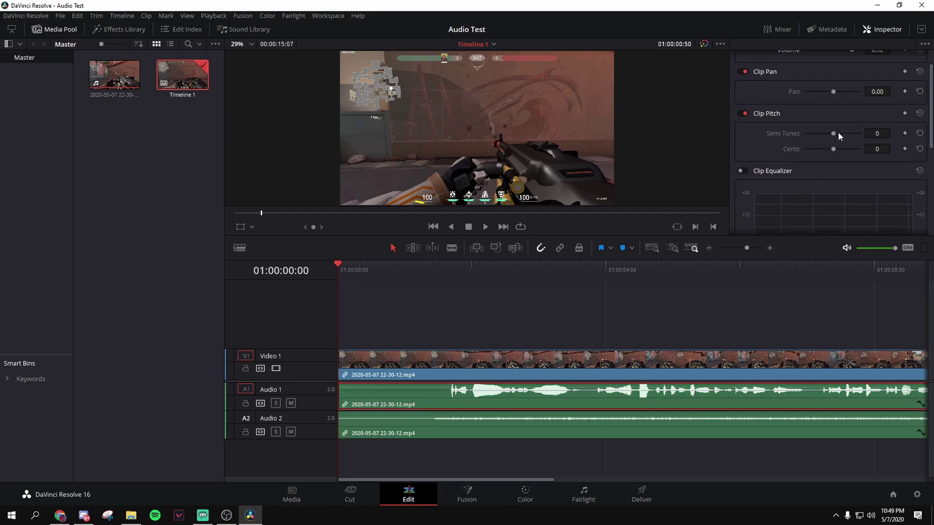
pyautogui.moveTo(834, 133); pyautogui.dragTo(824, 152)
pyautogui.scroll(-4, 783, 166)
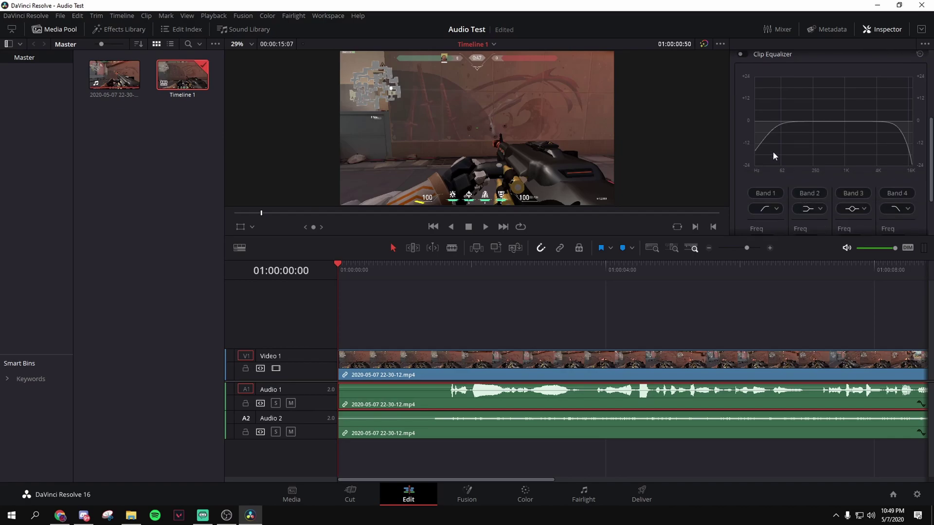
pyautogui.click(740, 54)
pyautogui.moveTo(827, 121); pyautogui.dragTo(825, 79)
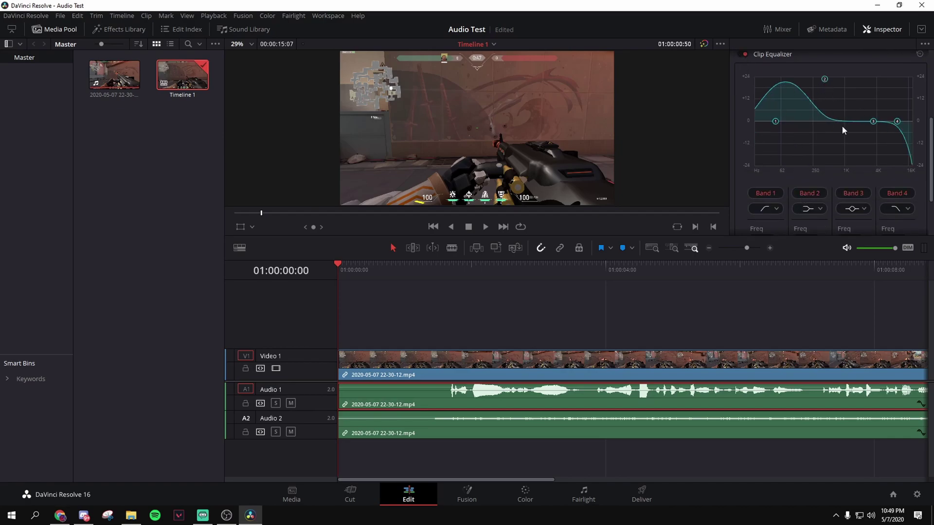
pyautogui.scroll(1, 798, 170)
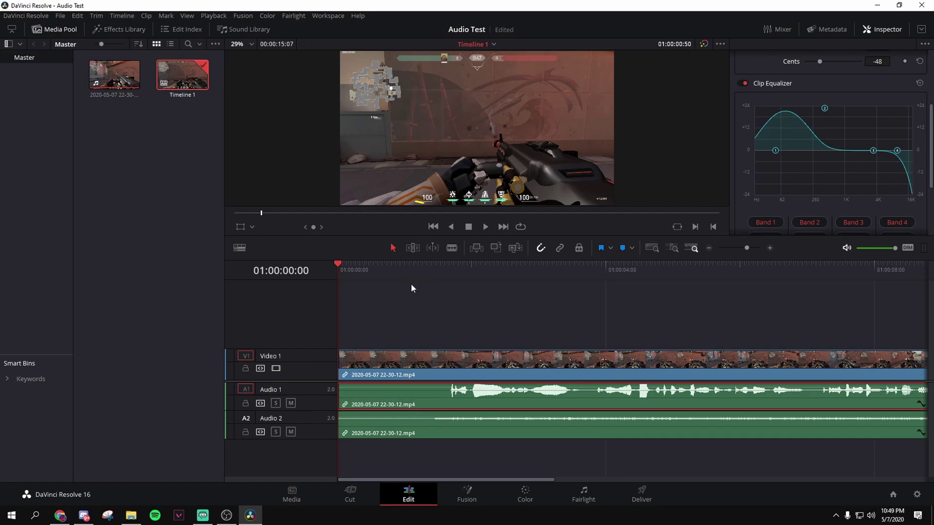
pyautogui.click(486, 227)
pyautogui.click(661, 296)
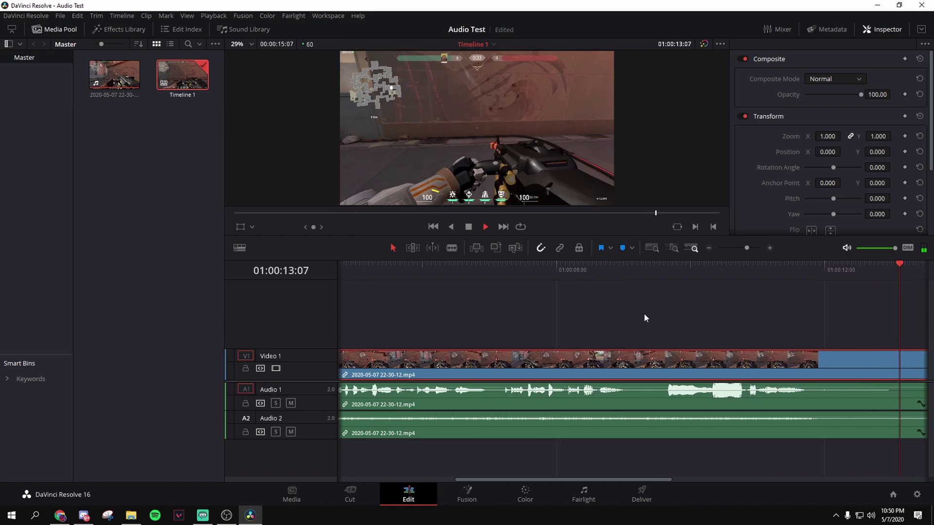
pyautogui.press('space')
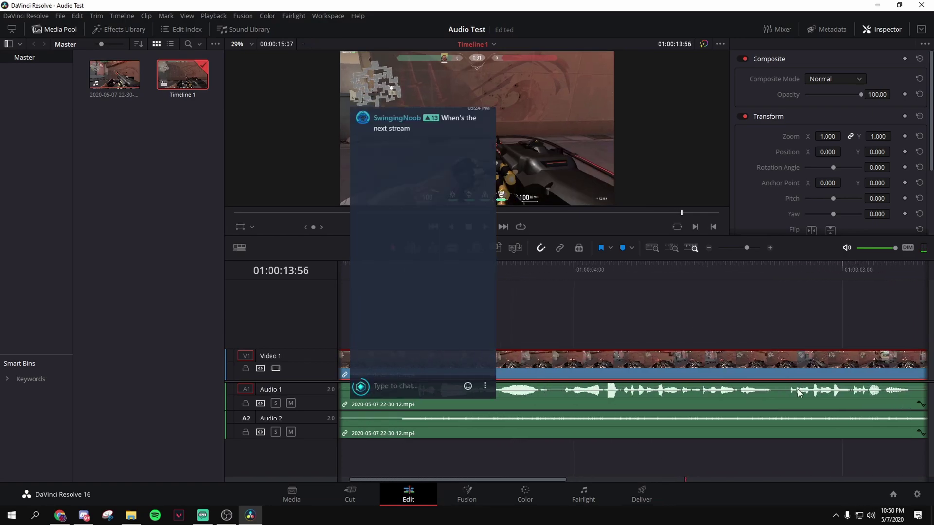
pyautogui.hscroll(-2, 644, 323)
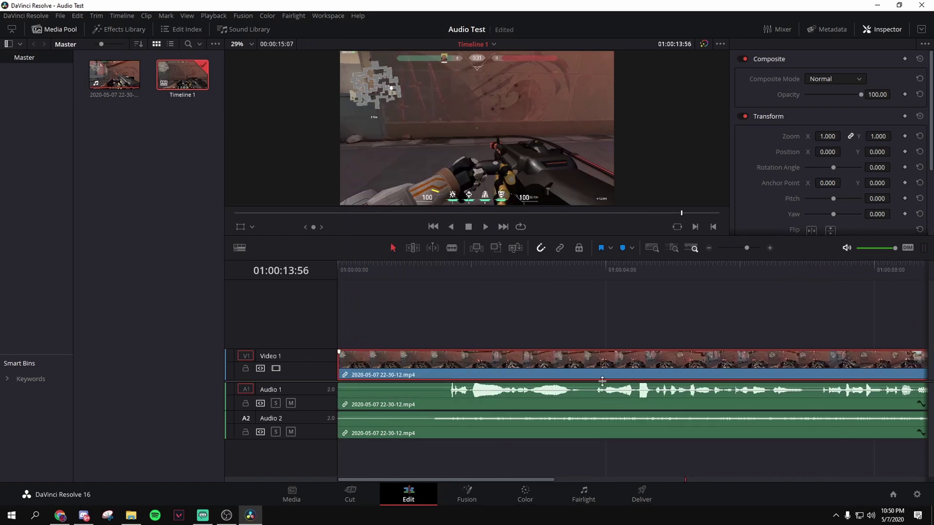